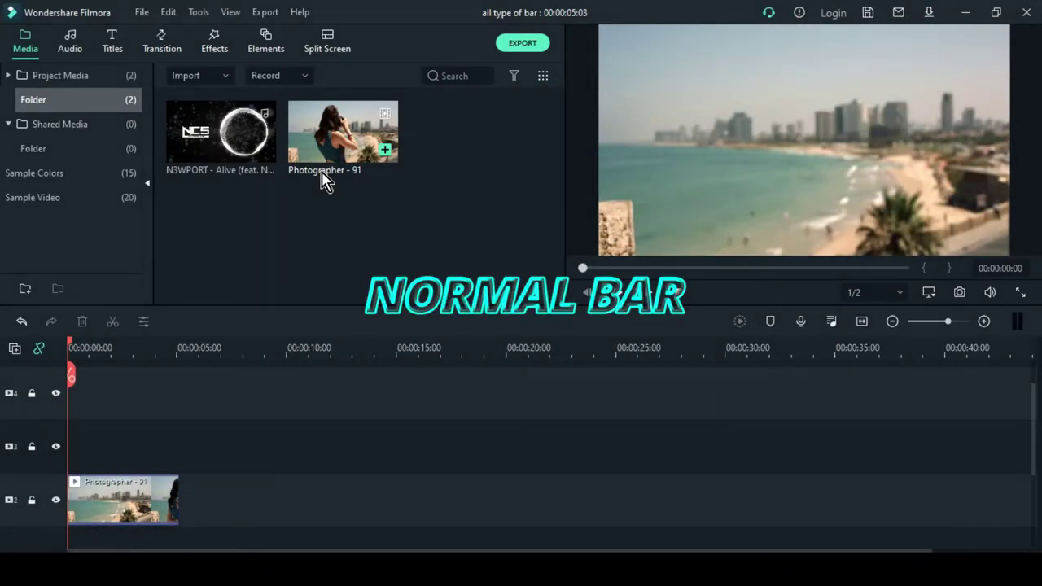
Find the Cinema 21:9 effect, apply it to the Photographer - 91 clip, and play back the result
left_click(213, 41)
mouse_move(234, 118)
left_click(469, 79)
left_click(508, 76)
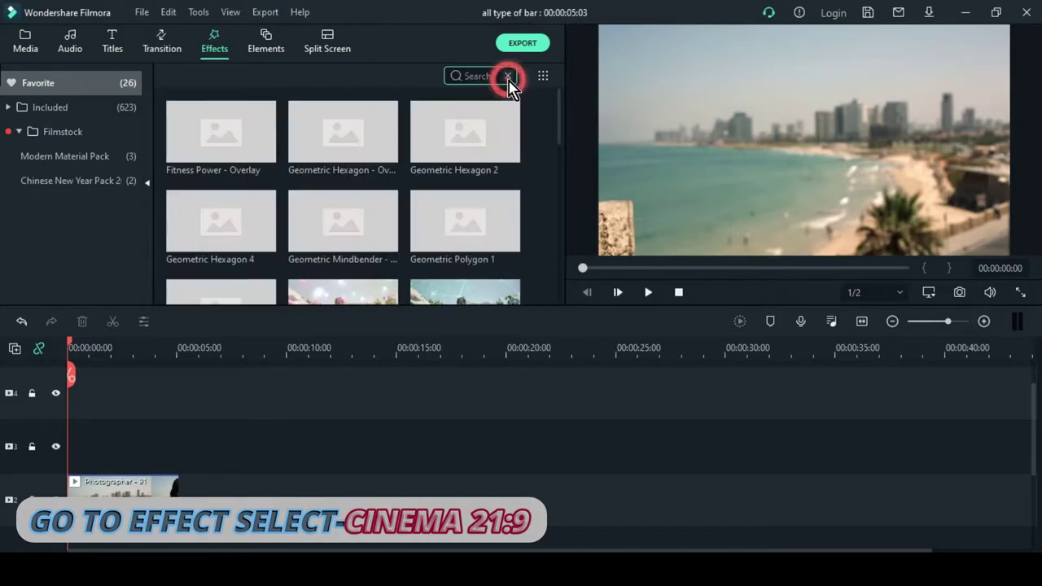
type("ci")
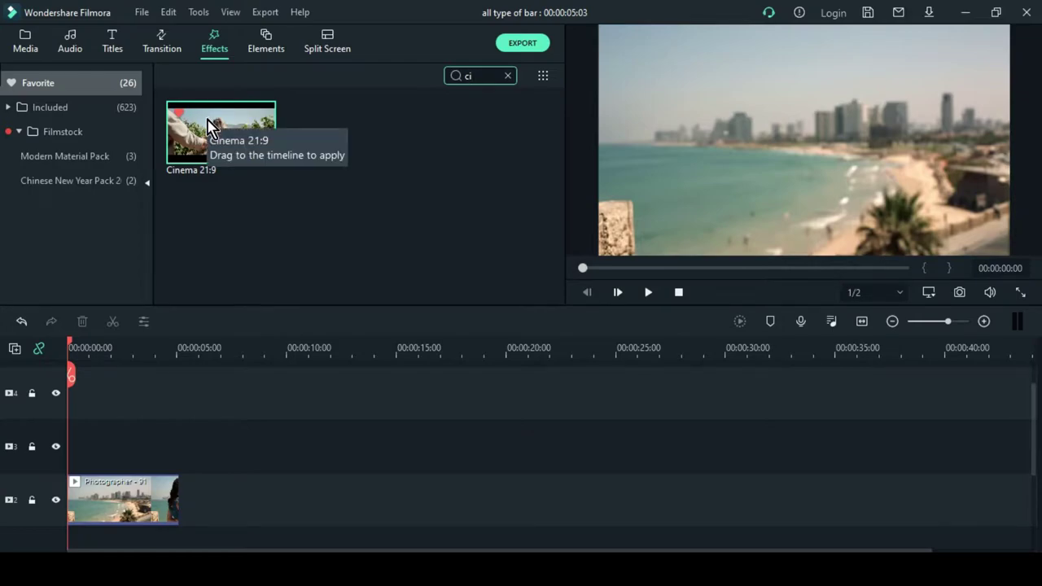
left_click_drag(206, 134, 122, 492)
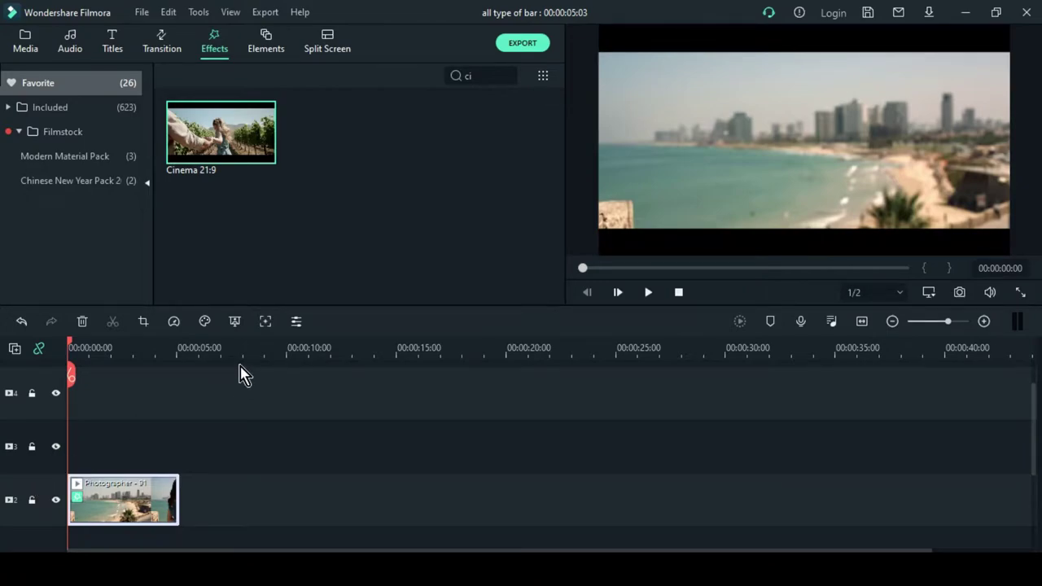
left_click(648, 293)
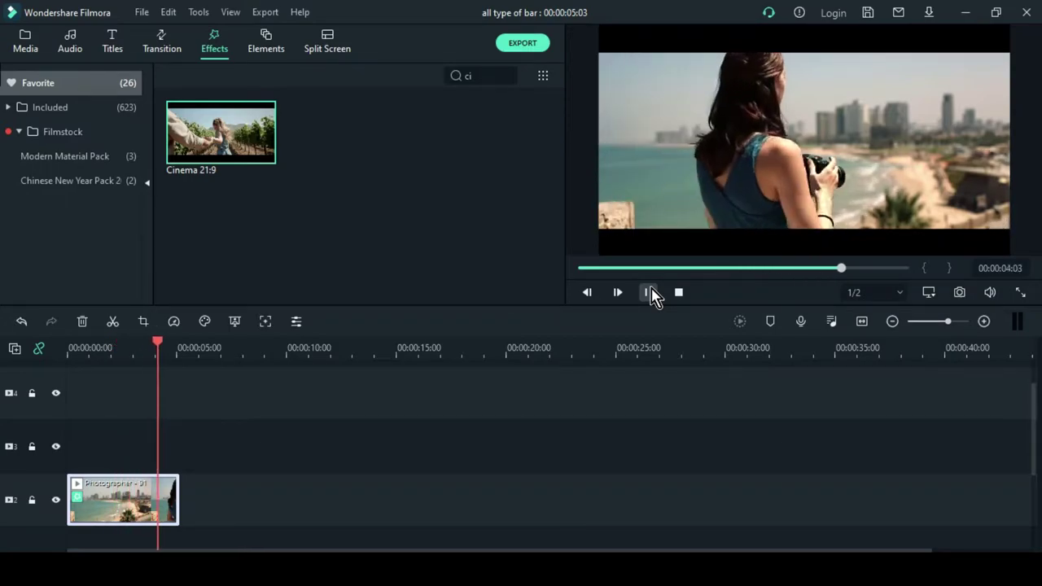
Remove the Cinema 21:9 effect from the Photographer - 91 clip's video effects and confirm
double_click(122, 493)
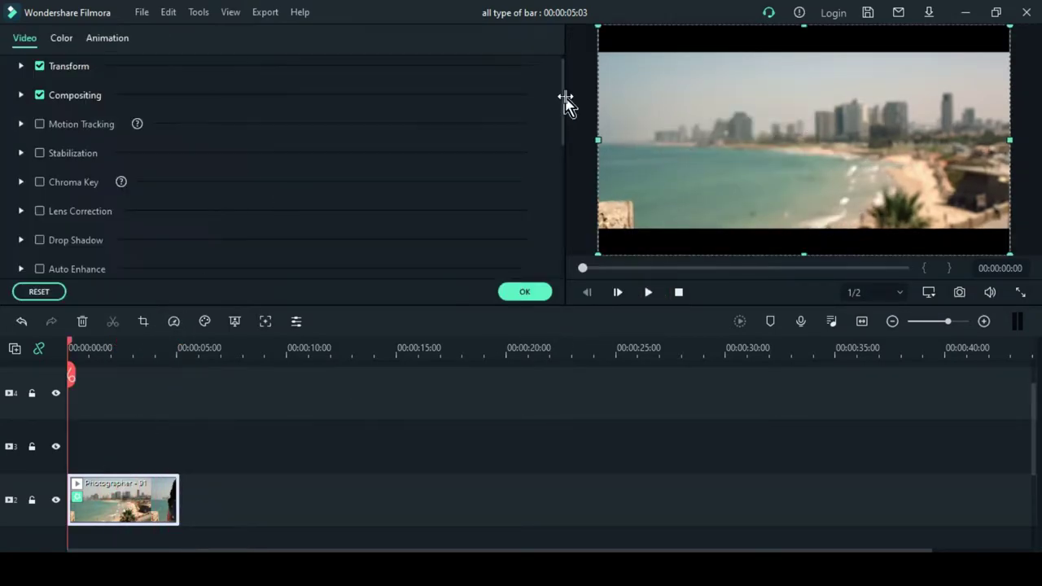
left_click_drag(563, 139, 576, 267)
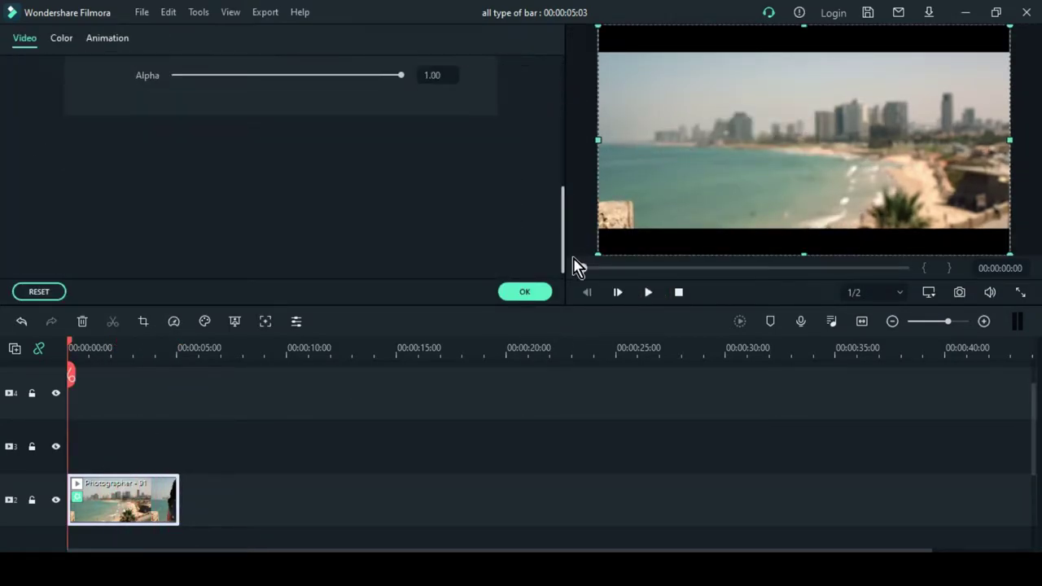
left_click(563, 201)
scroll(500, 163, "up", 3)
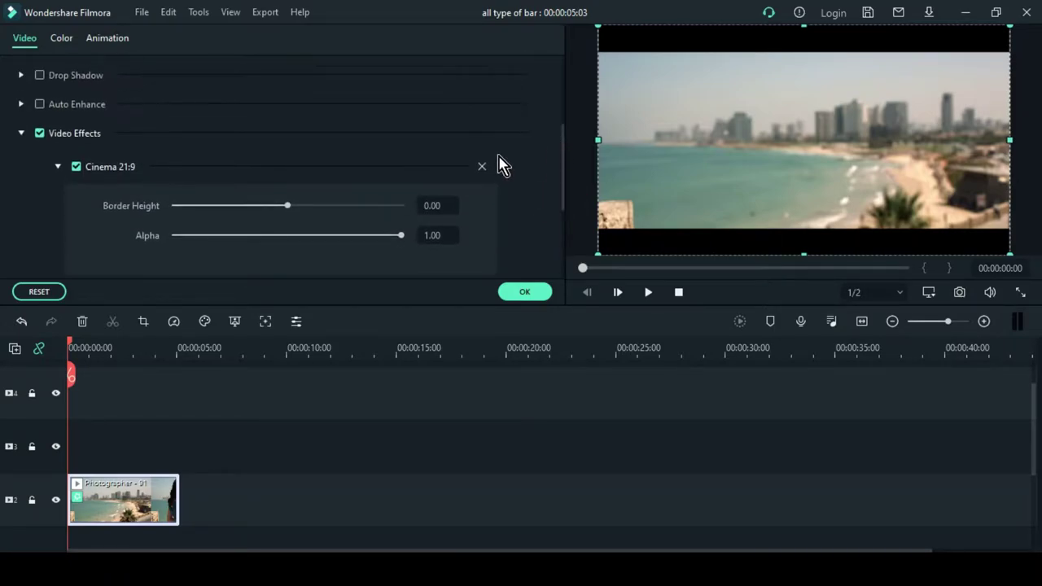
left_click(481, 163)
left_click(529, 291)
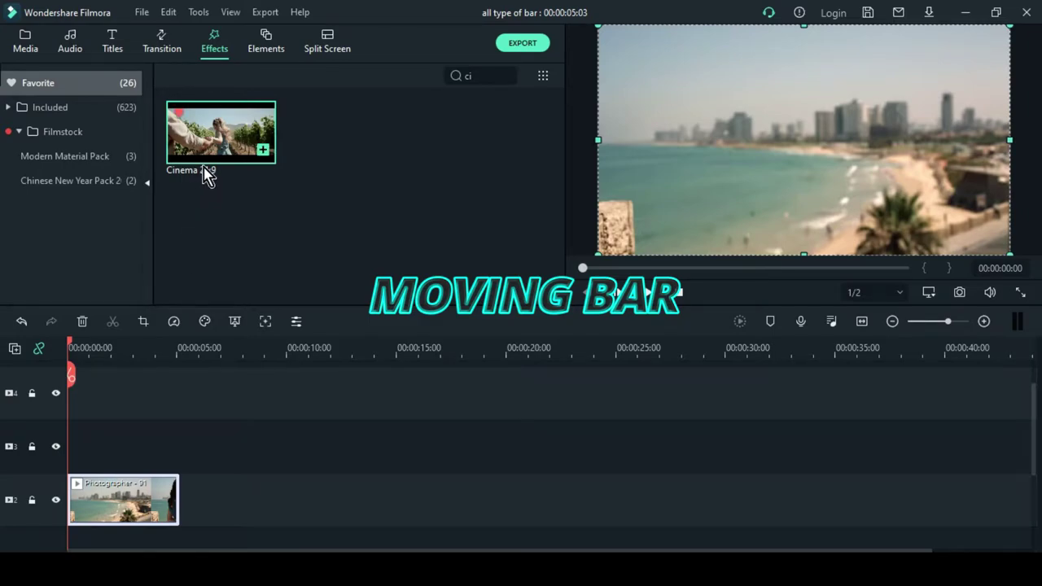
Place the Black sample color on track 3 above the Photographer - 91 clip and extend it to the clip's end
left_click(483, 76)
left_click(508, 76)
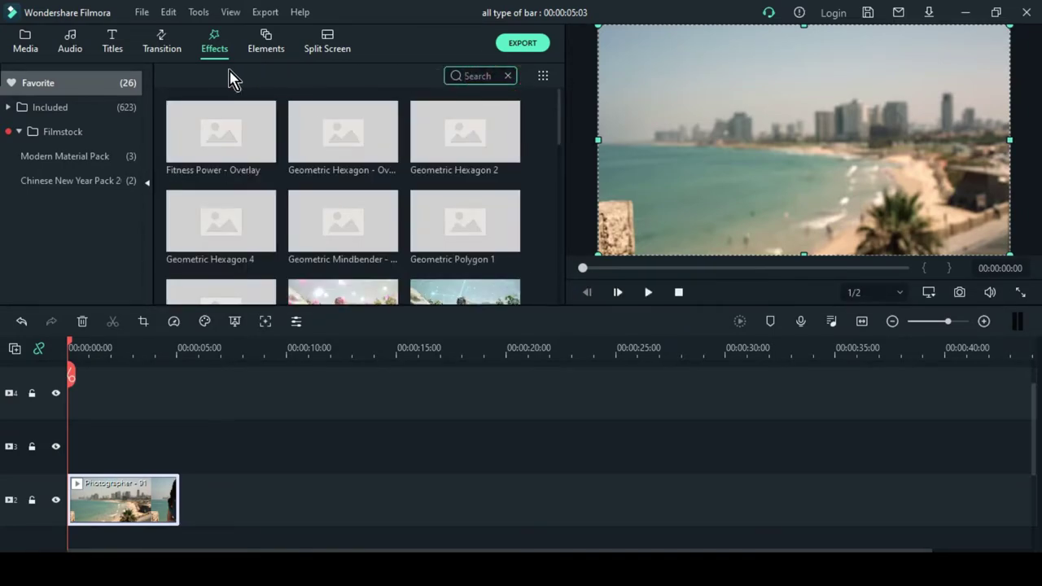
left_click(26, 49)
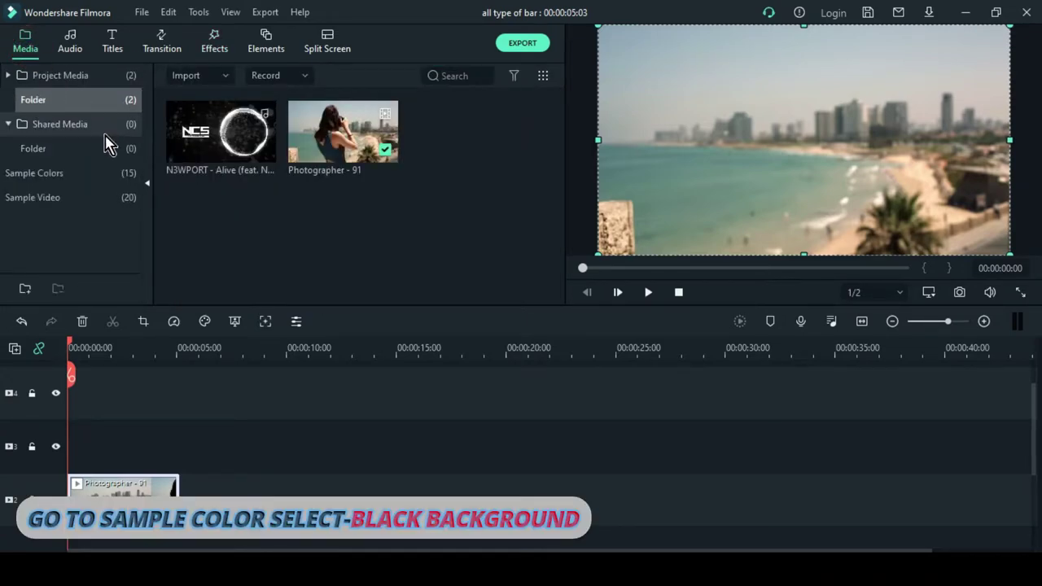
left_click(96, 172)
left_click_drag(242, 139, 66, 454)
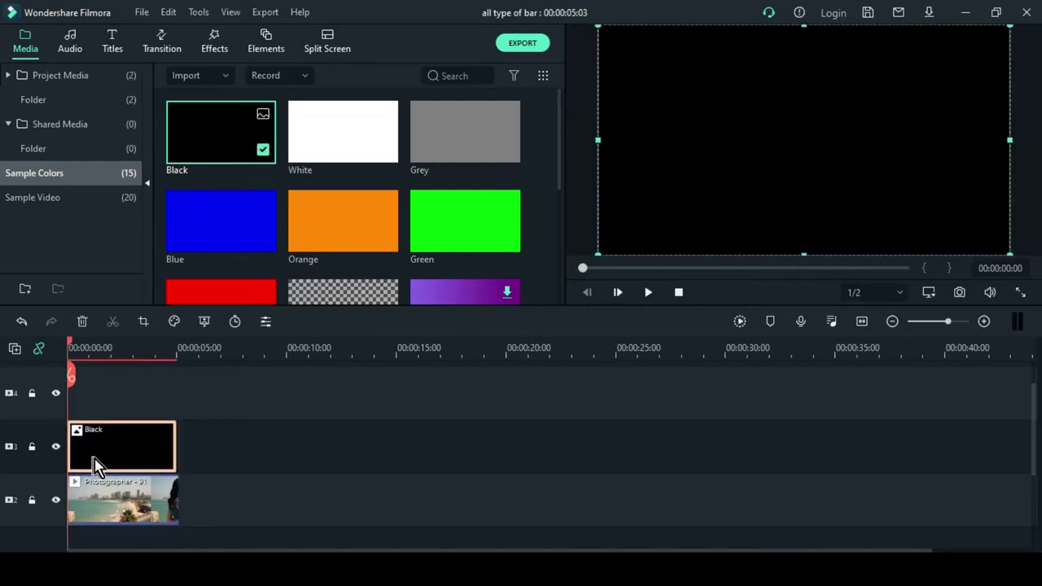
left_click_drag(174, 447, 176, 447)
Shrink the Black clip's height in the preview to a thin full-width bar along the frame's upper edge
double_click(144, 431)
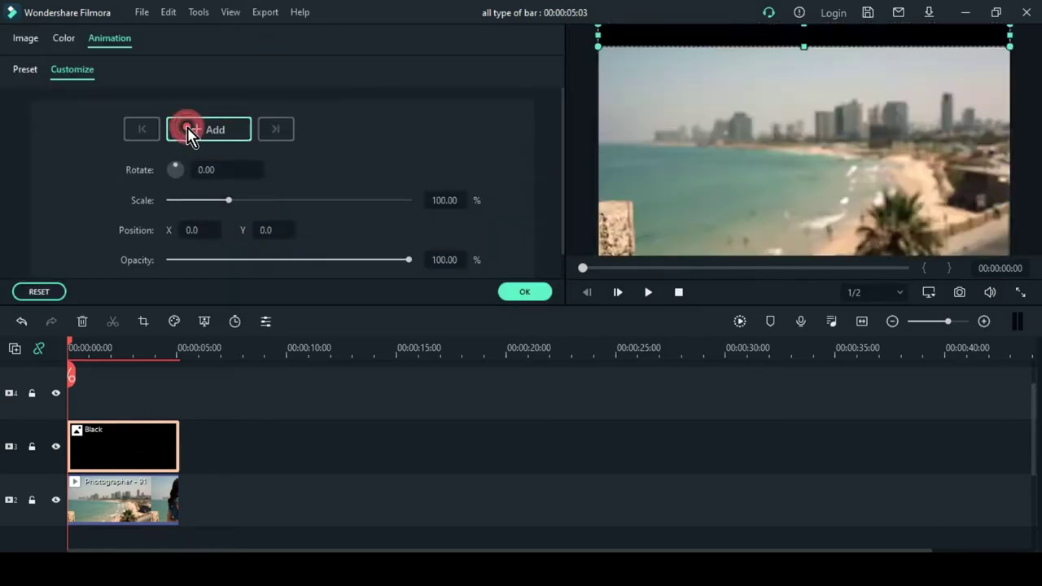
left_click(28, 38)
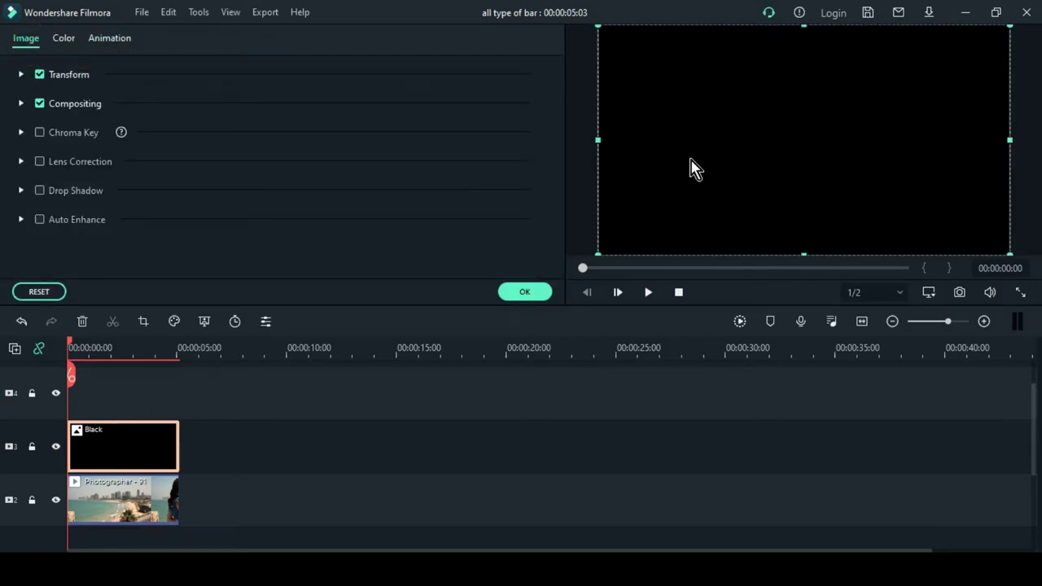
left_click_drag(805, 253, 815, 42)
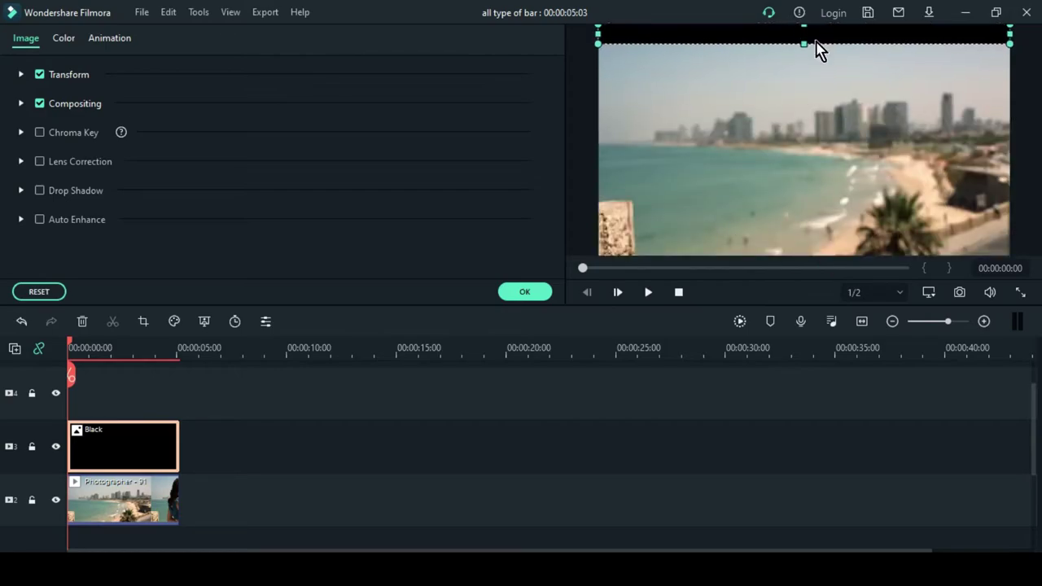
left_click(525, 291)
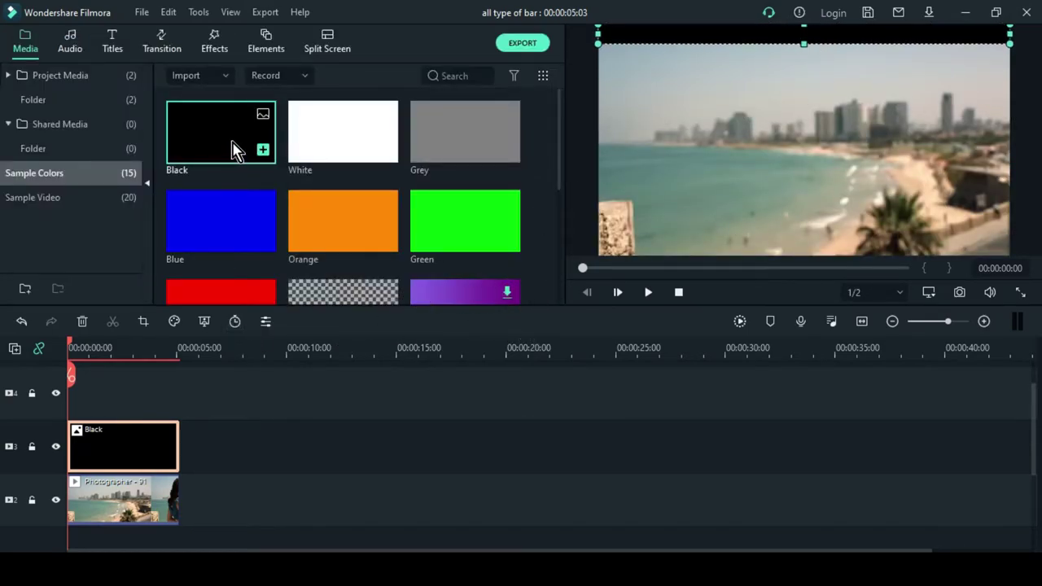
Move the black bar just outside the frame's right edge and add a custom animation keyframe at 00:00:00:00
left_click_drag(672, 33, 1038, 41)
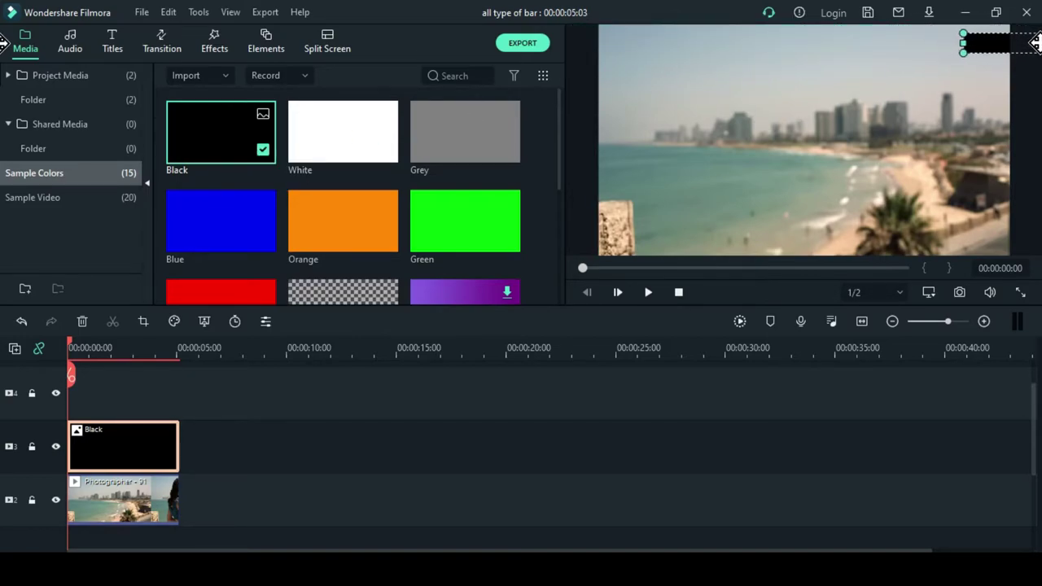
left_click_drag(3, 48, 1029, 42)
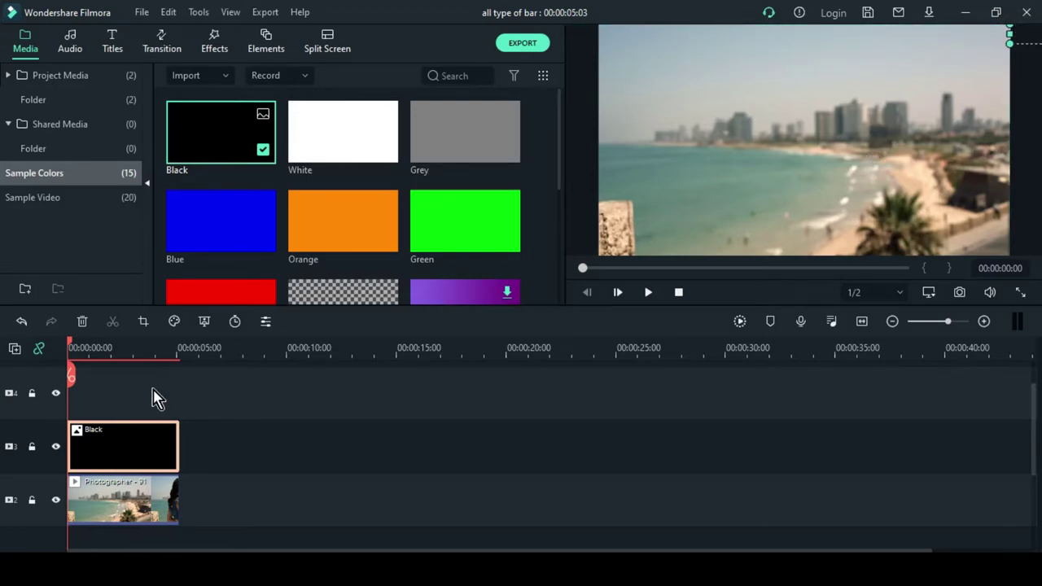
double_click(128, 443)
left_click(114, 39)
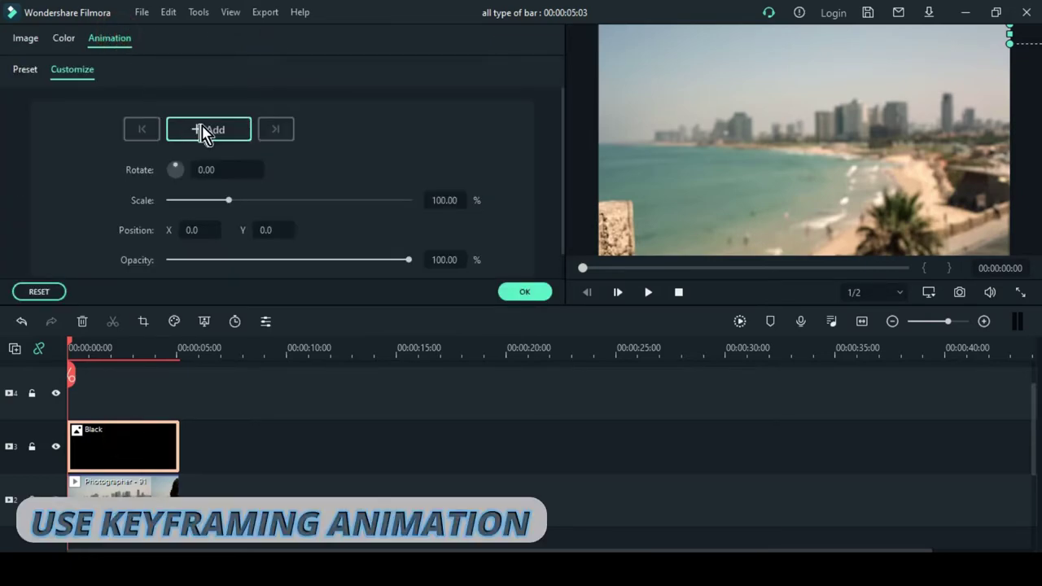
left_click(204, 132)
At 00:00:03:07, move the bar back across the frame's upper edge at position X -540.0, Y -1.0 and confirm the keyframe
left_click(139, 352)
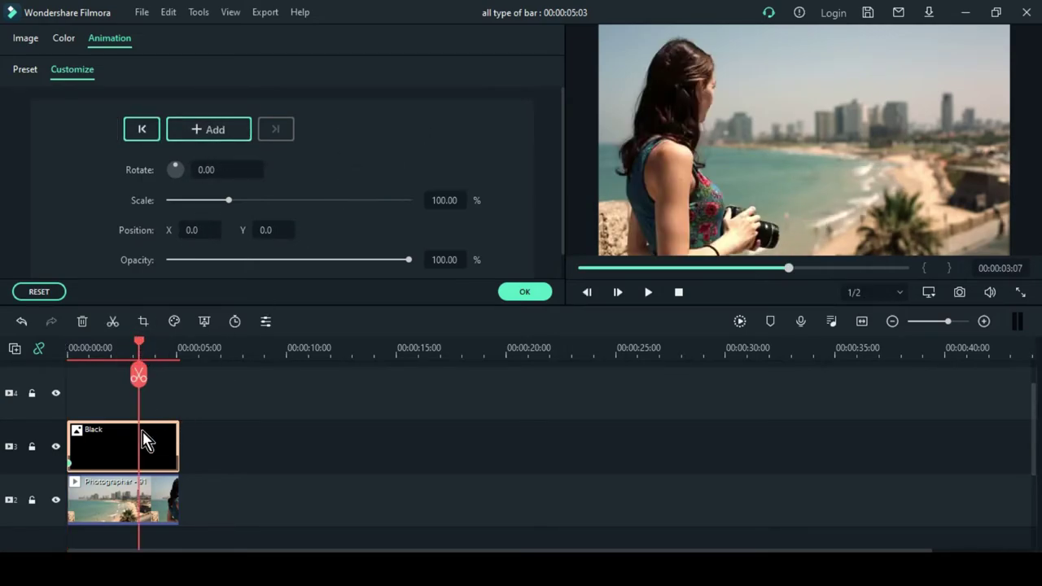
left_click_drag(1032, 45, 606, 37)
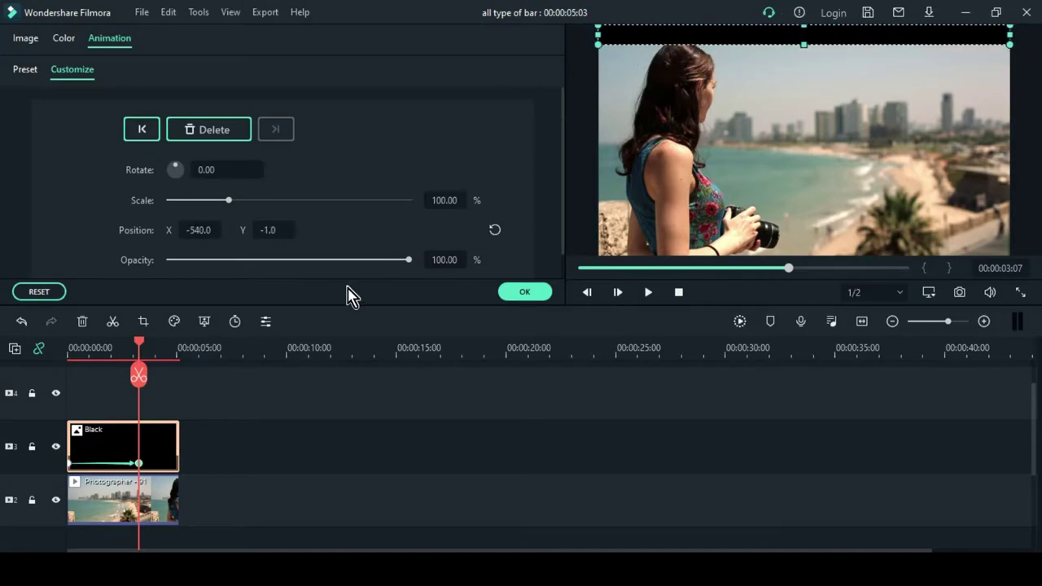
left_click(525, 291)
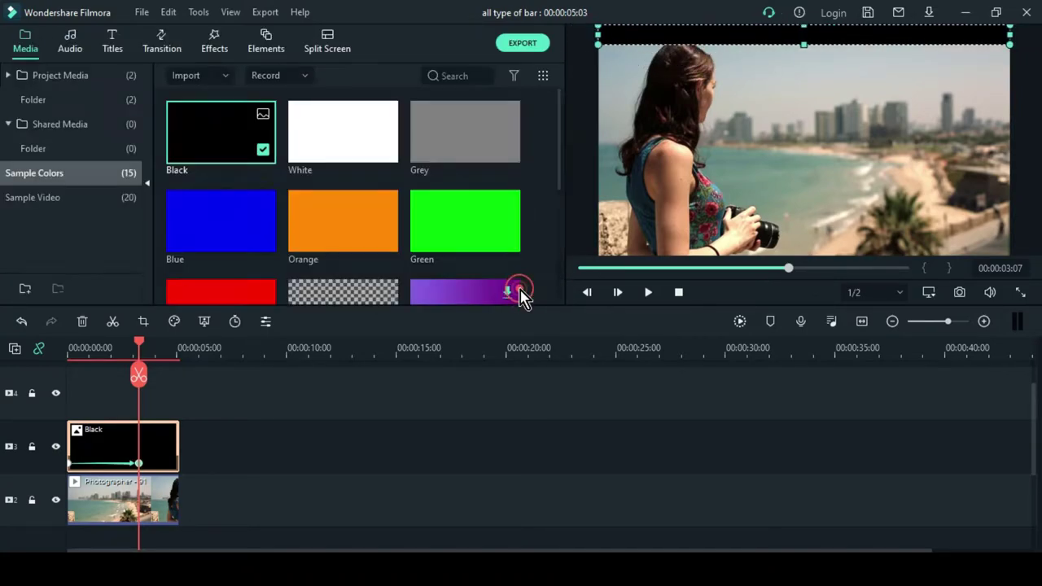
Copy the animated Black clip, lock tracks 3 and 2, and return the playhead to the start
right_click(159, 435)
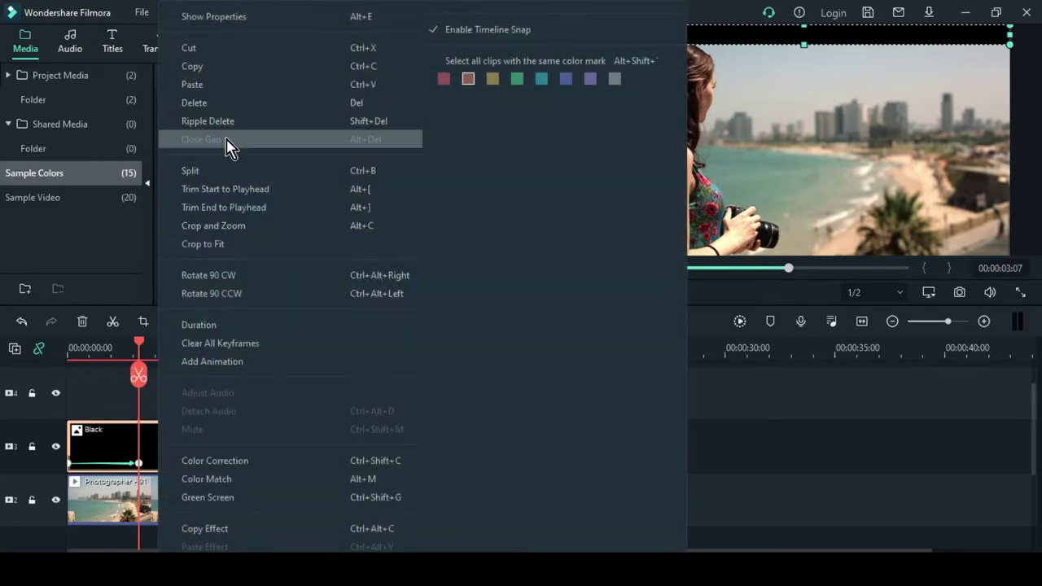
left_click(234, 72)
left_click(32, 447)
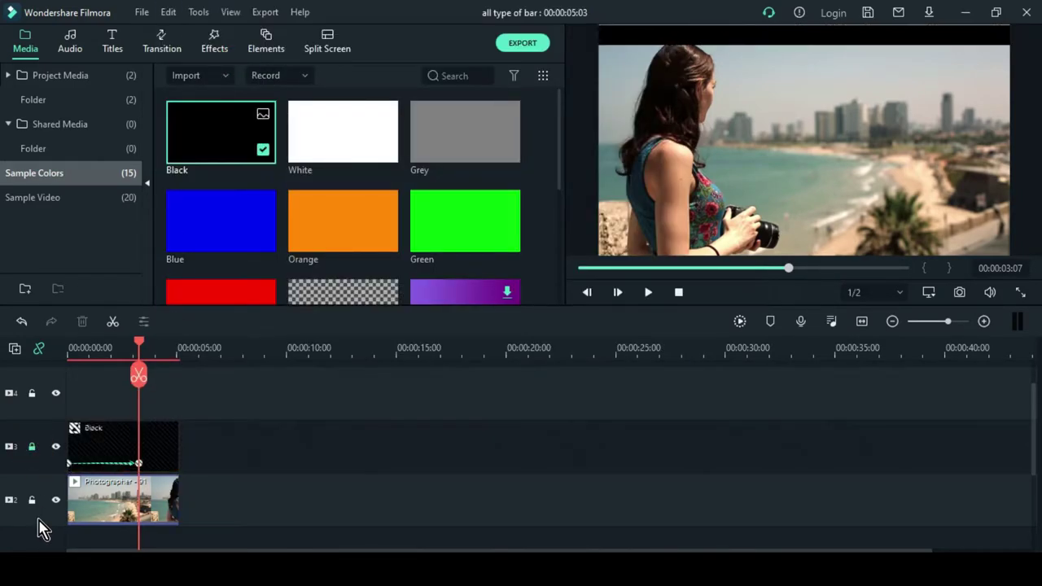
left_click(32, 499)
left_click_drag(140, 350, 46, 361)
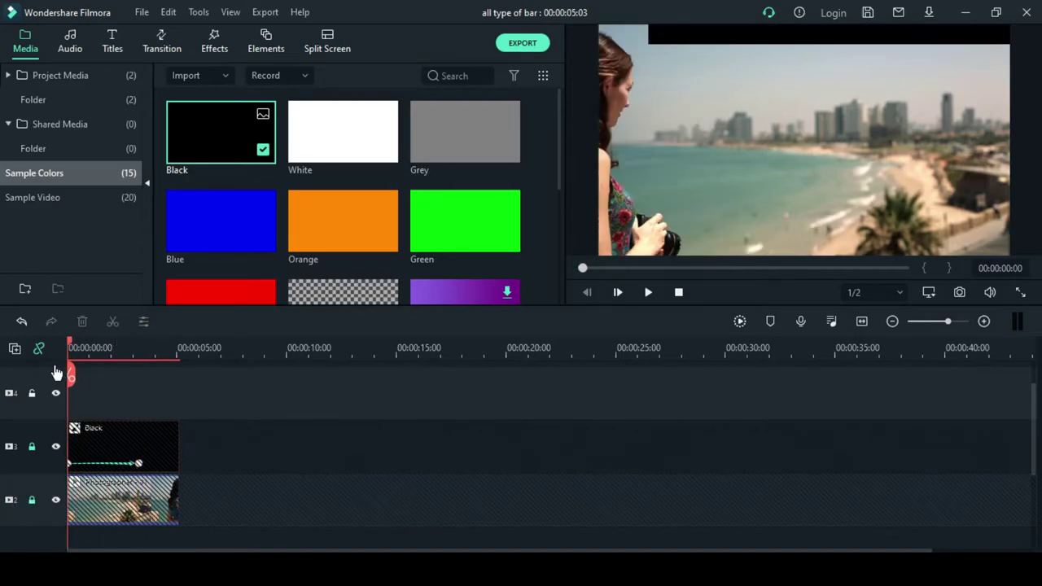
Paste the Black clip onto track 4 and move its bar down to the frame's lower edge
right_click(109, 388)
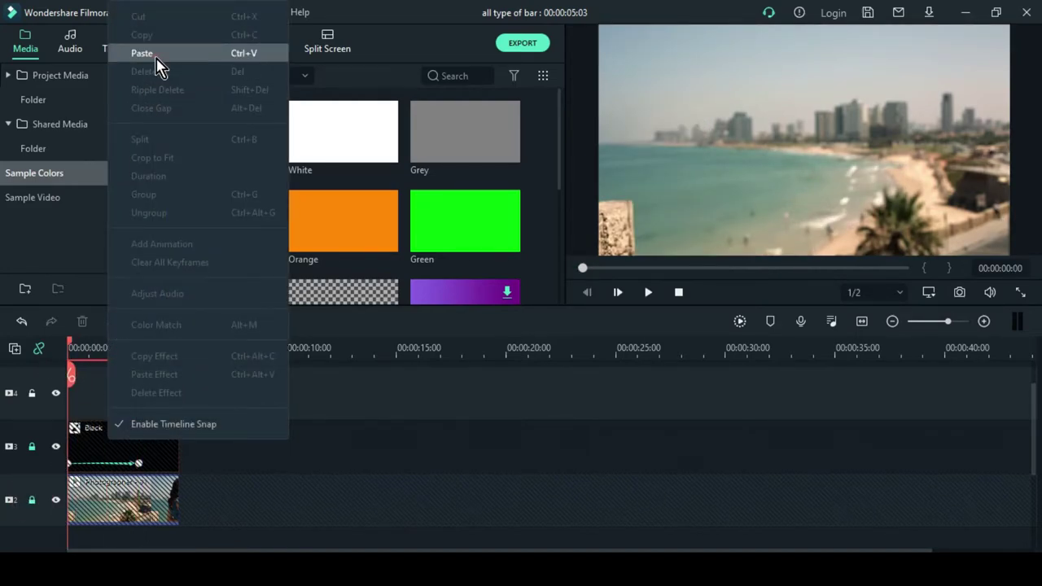
left_click(154, 55)
left_click_drag(737, 33, 739, 254)
left_click(585, 203)
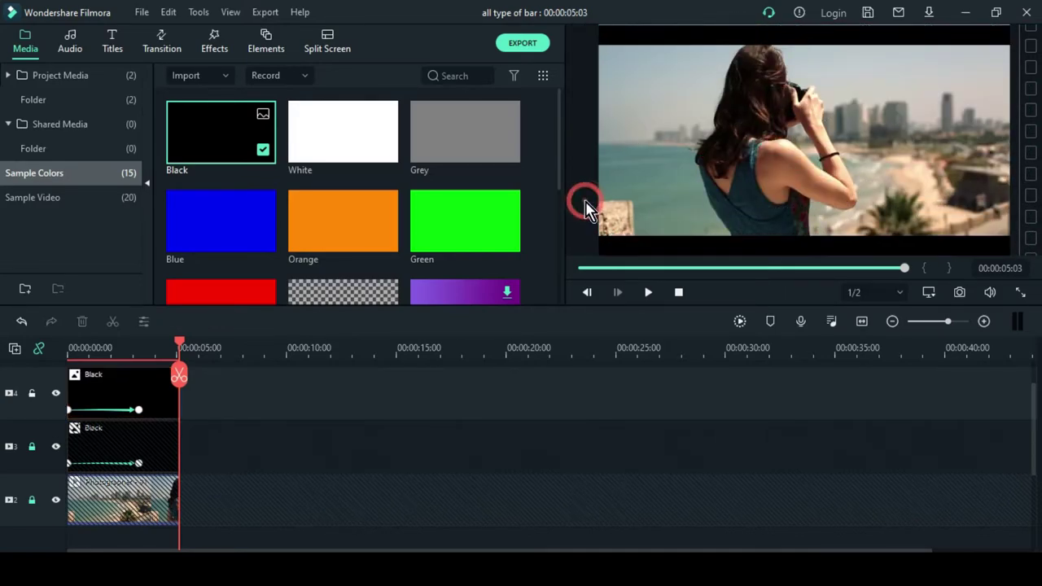
Play back the animation of both bars from the start
left_click_drag(179, 347, 41, 356)
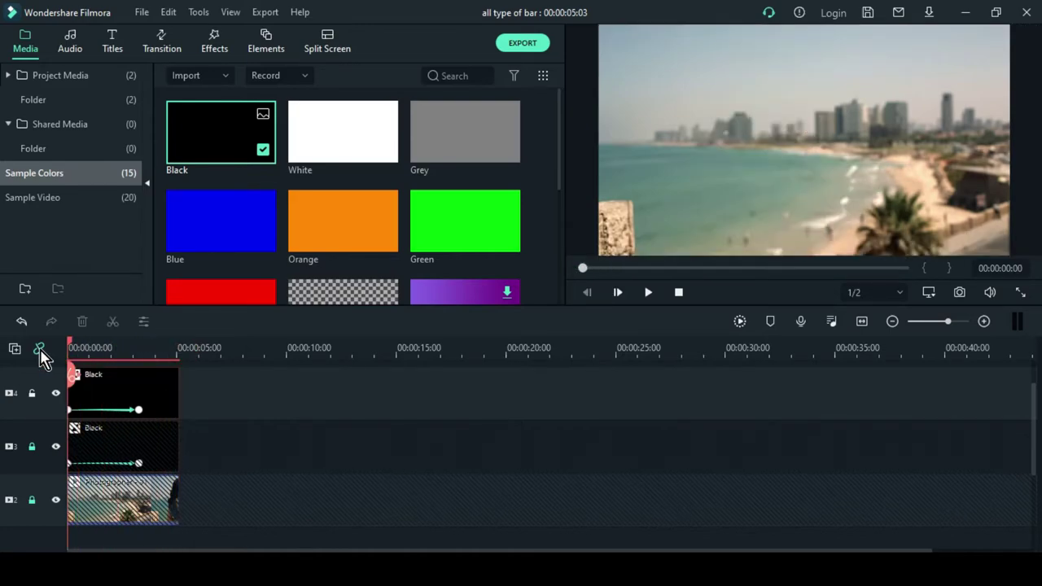
left_click(649, 295)
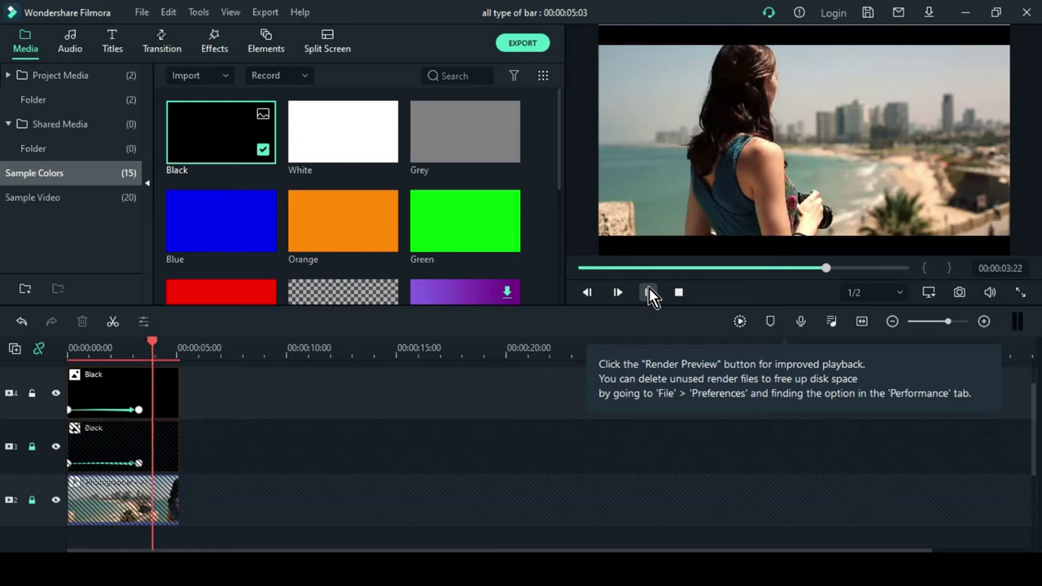
Unlock track 3 and replay the bar animation with its Black clip's animation settings open, then close them at the start
left_click(37, 449)
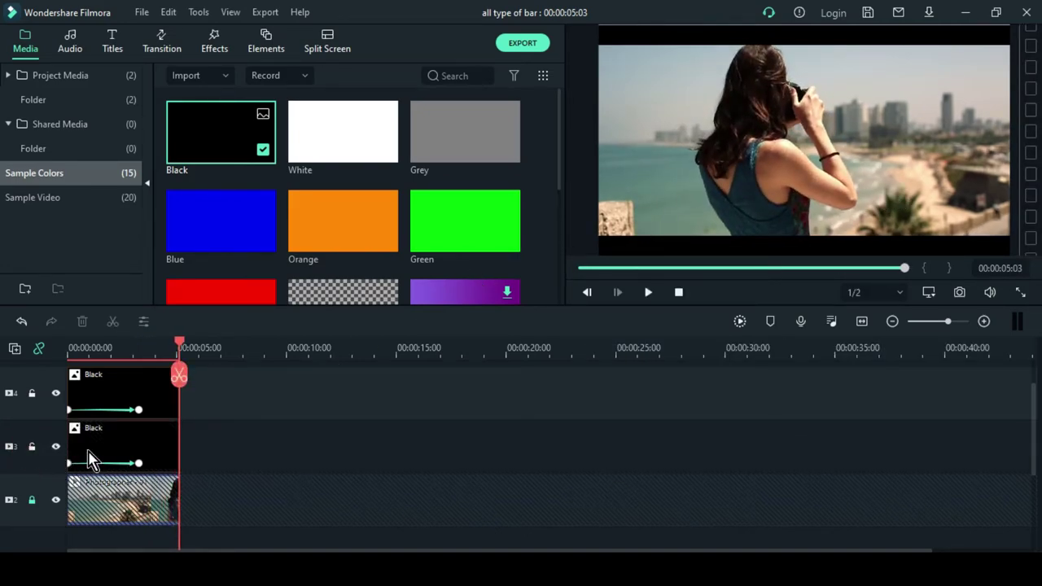
double_click(88, 435)
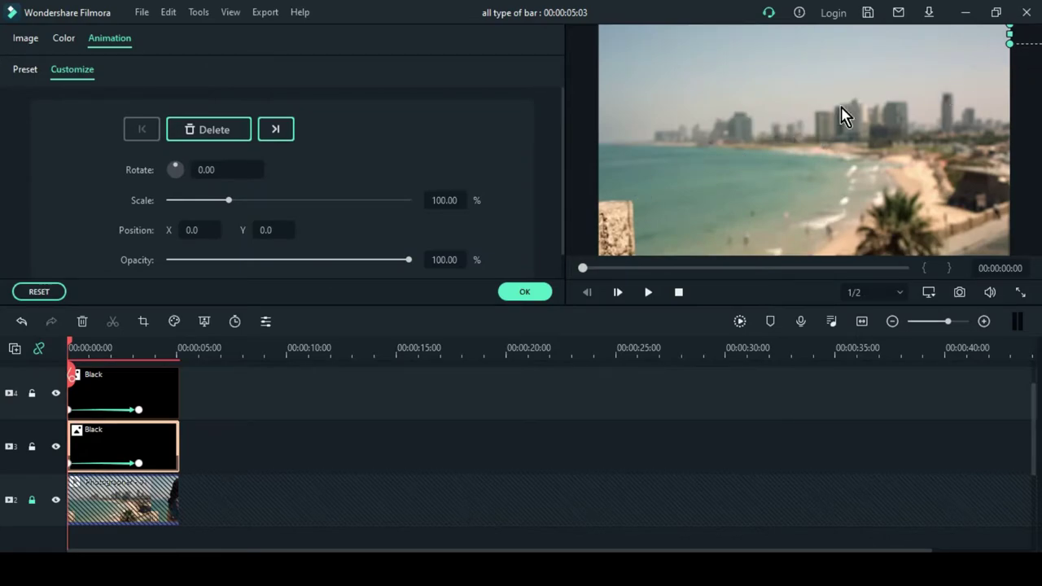
left_click(648, 293)
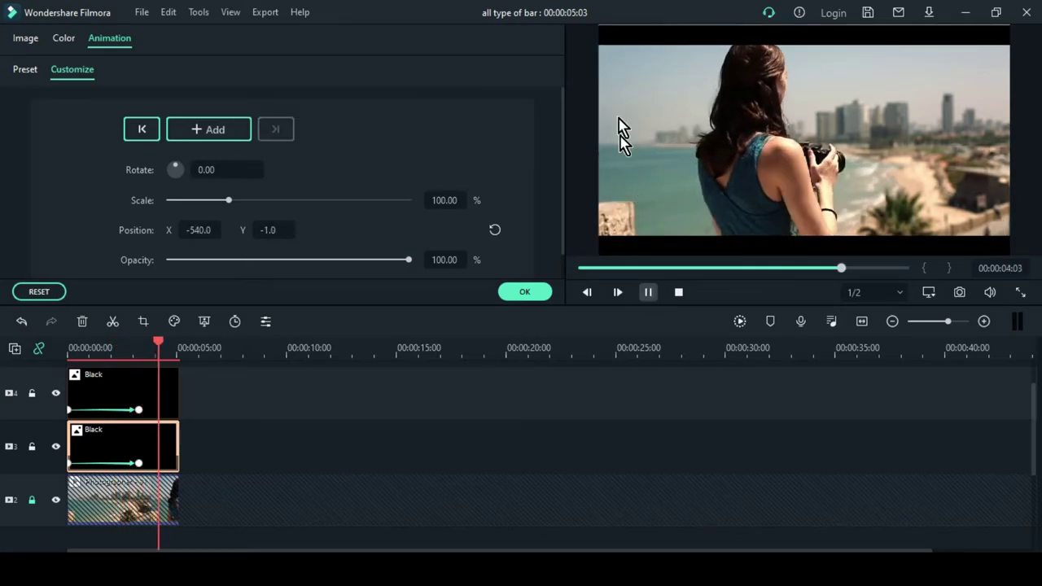
left_click_drag(181, 350, 63, 335)
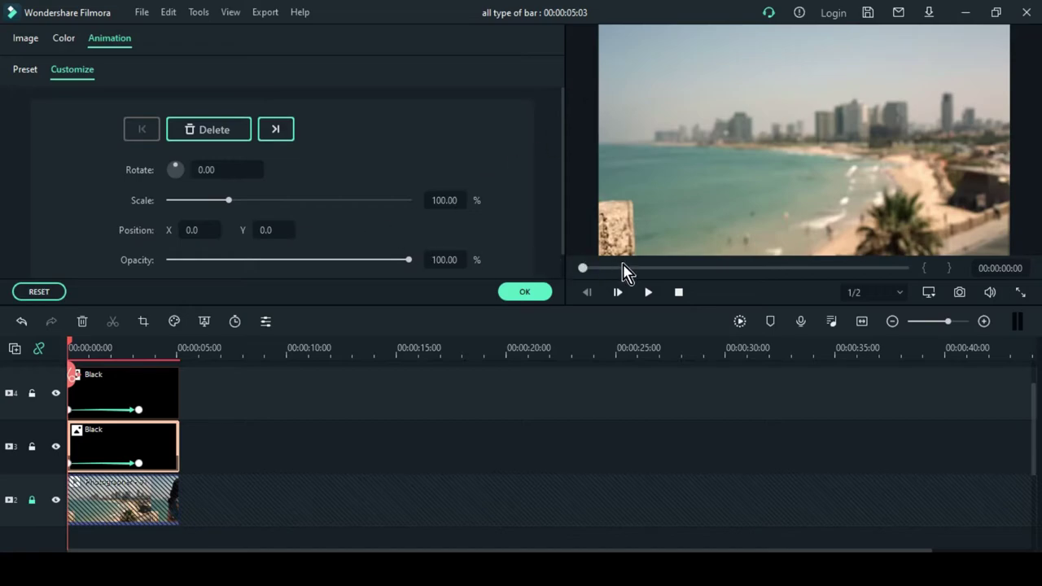
left_click(537, 294)
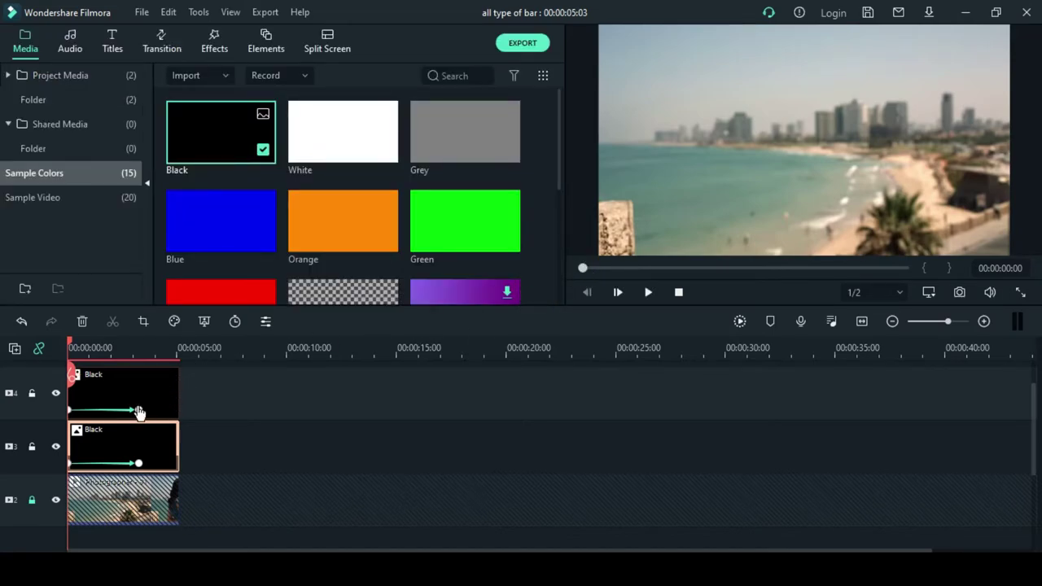
Delete the start and end animation keyframes from the Black clips on tracks 3 and 4
double_click(115, 432)
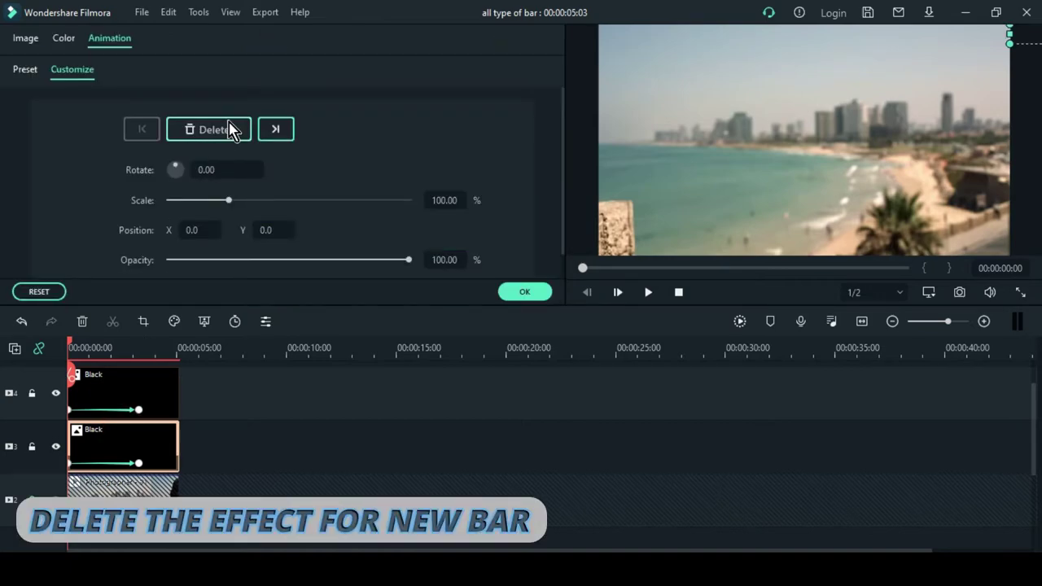
left_click(231, 129)
left_click(138, 465)
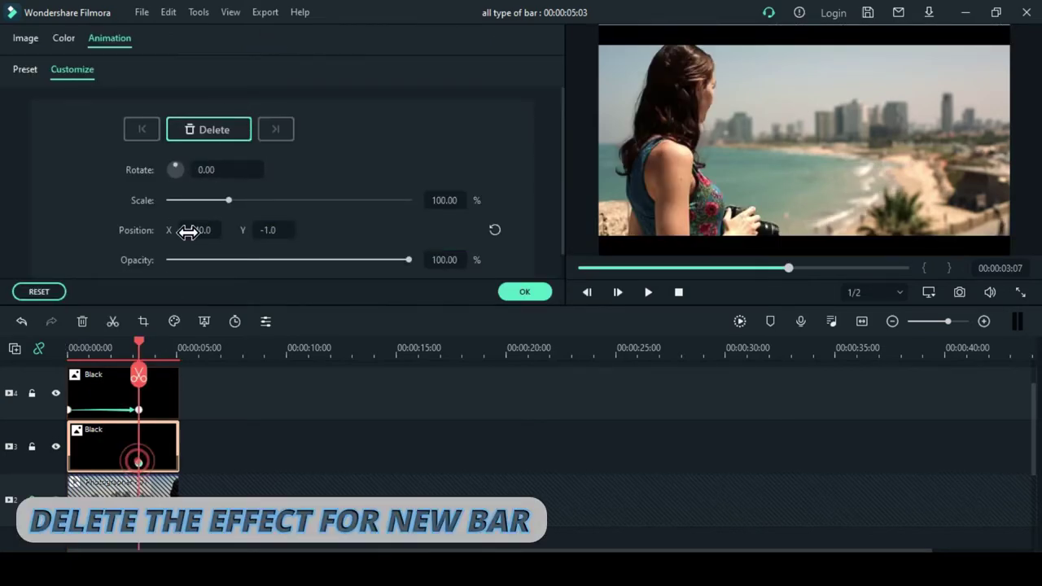
left_click(224, 132)
left_click(142, 415)
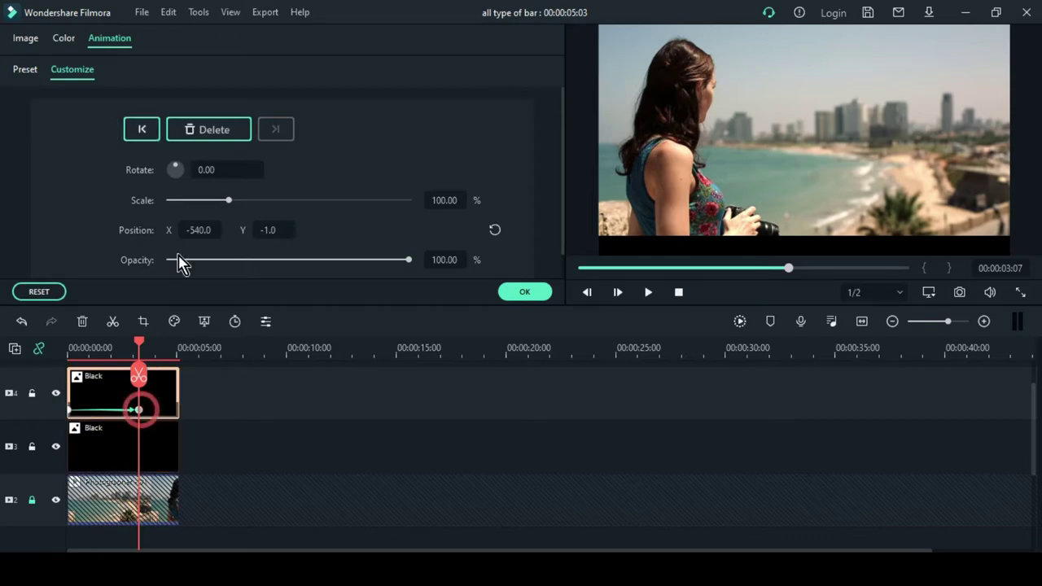
left_click(226, 130)
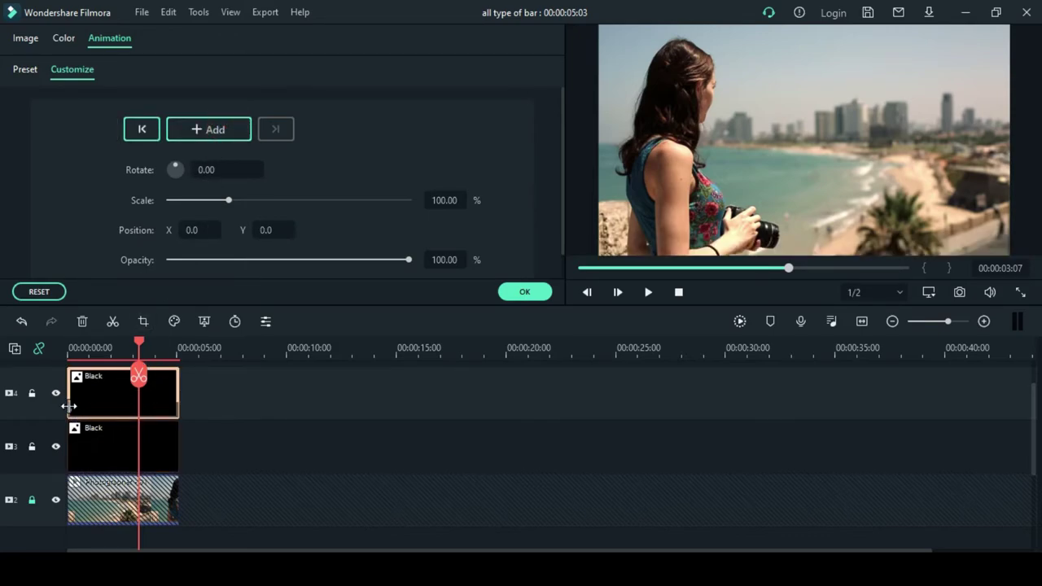
key("Home")
left_click(236, 130)
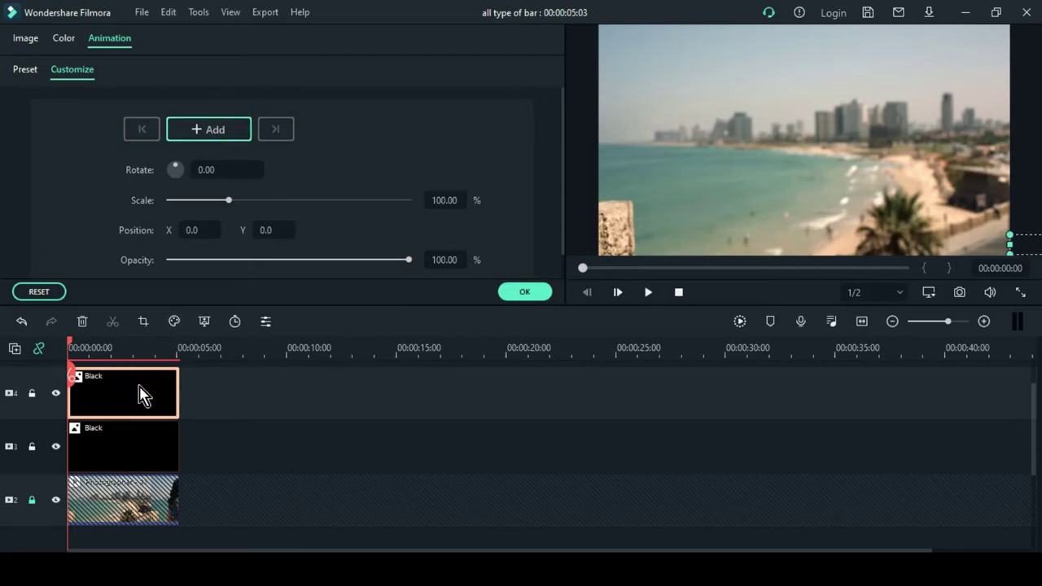
At the start of the timeline, keyframe track 4's bar just below the frame's lower edge at X -540, Y -27.1
left_click_drag(1027, 254, 616, 249)
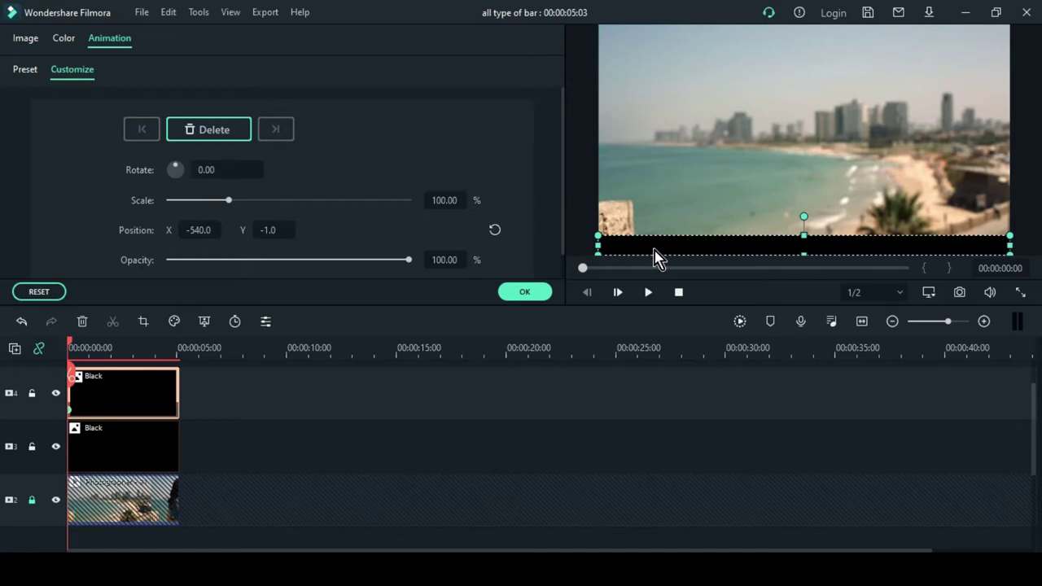
left_click(1017, 168)
left_click_drag(905, 250, 904, 260)
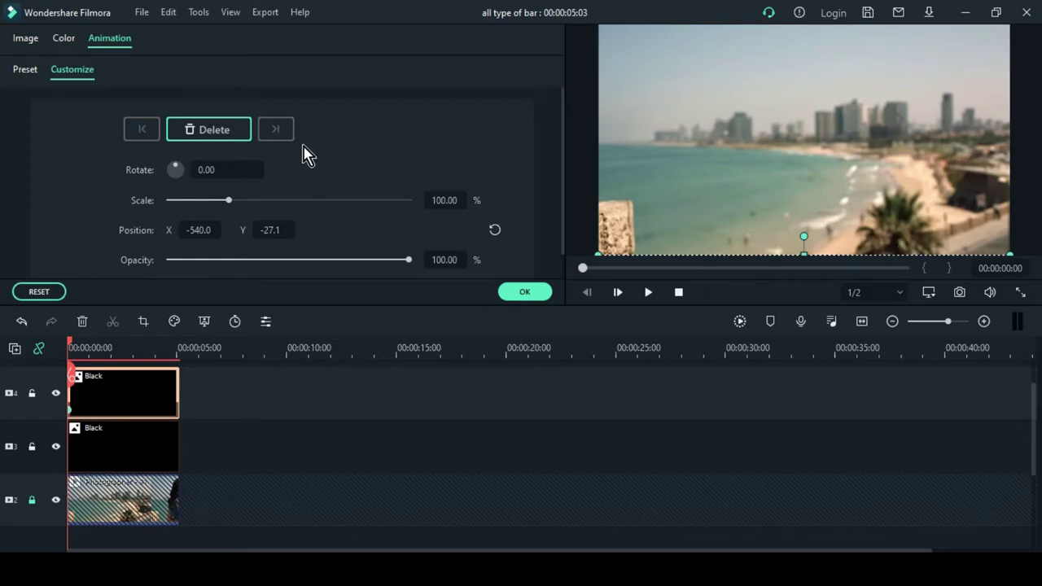
At the start of the timeline, keyframe track 3's bar just above the frame's upper edge at X -540, Y 25.1
left_click(148, 349)
left_click_drag(147, 354, 56, 377)
left_click(110, 451)
left_click_drag(1017, 29, 659, 17)
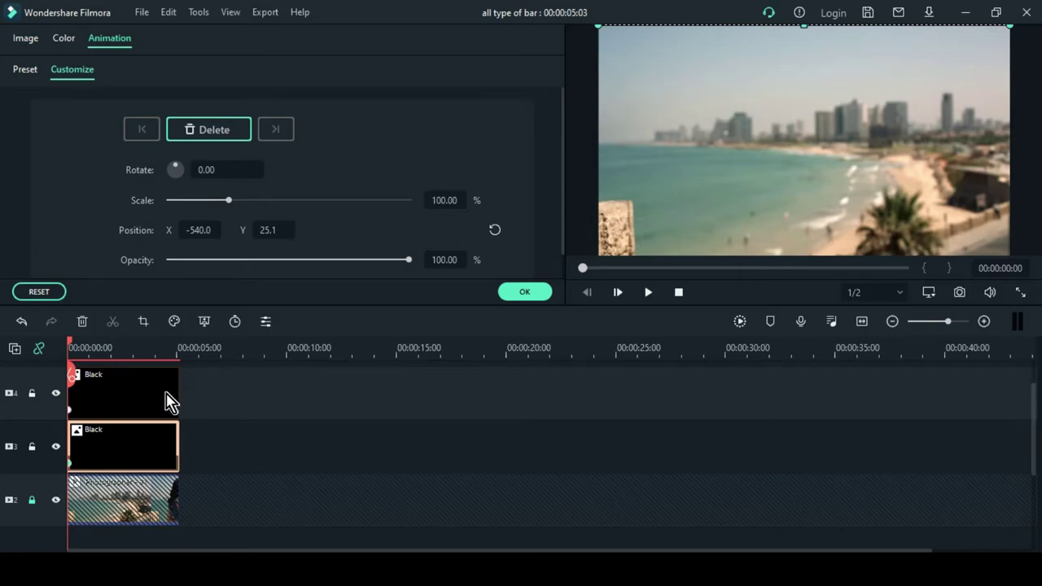
At 00:00:03:00, keyframe track 3's bar moved down inside the frame's upper edge at X -540, Y 0
left_click(133, 348)
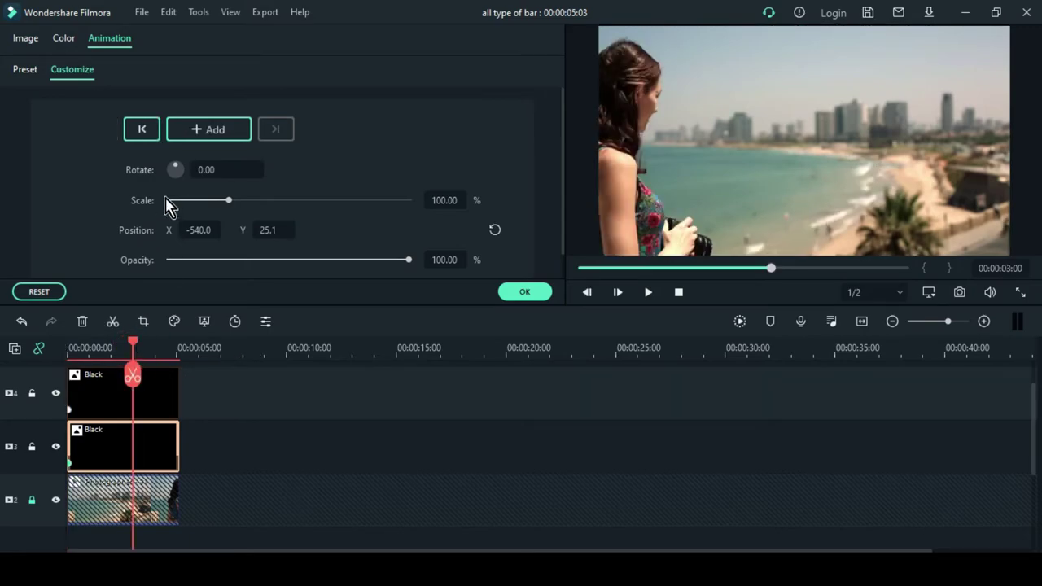
left_click(209, 132)
left_click(136, 447)
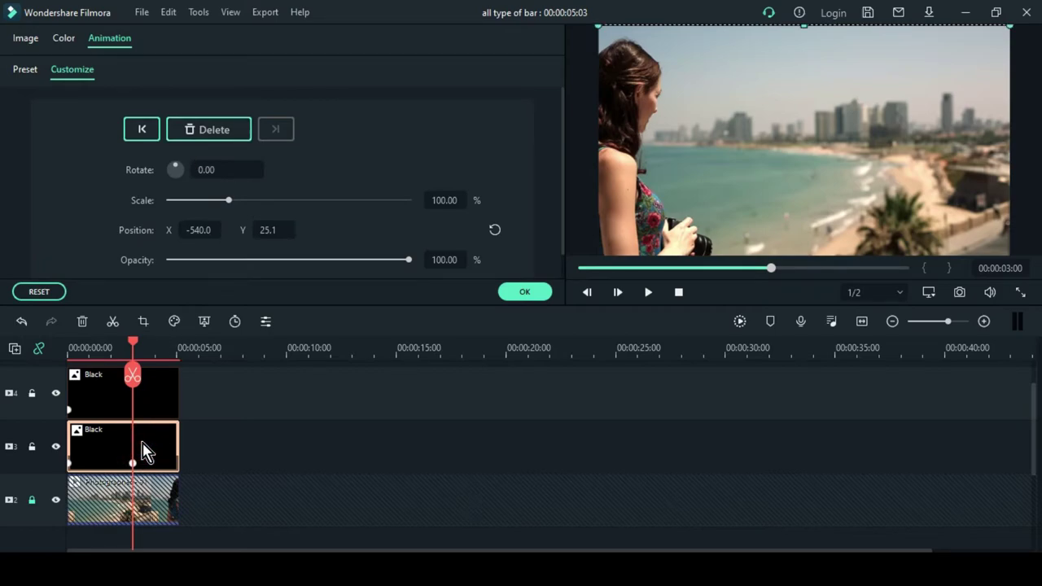
left_click(223, 133)
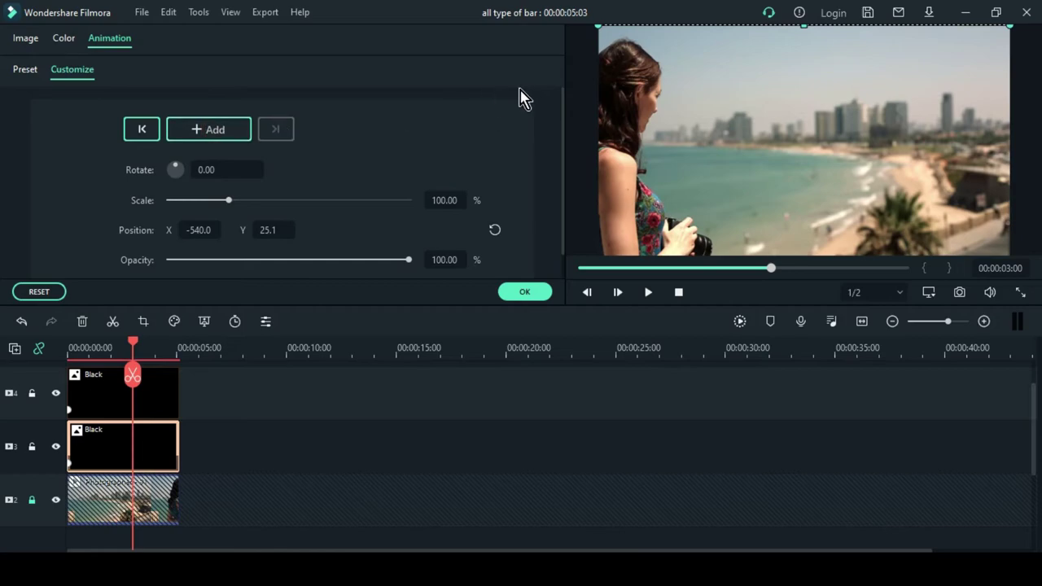
left_click_drag(844, 24, 843, 46)
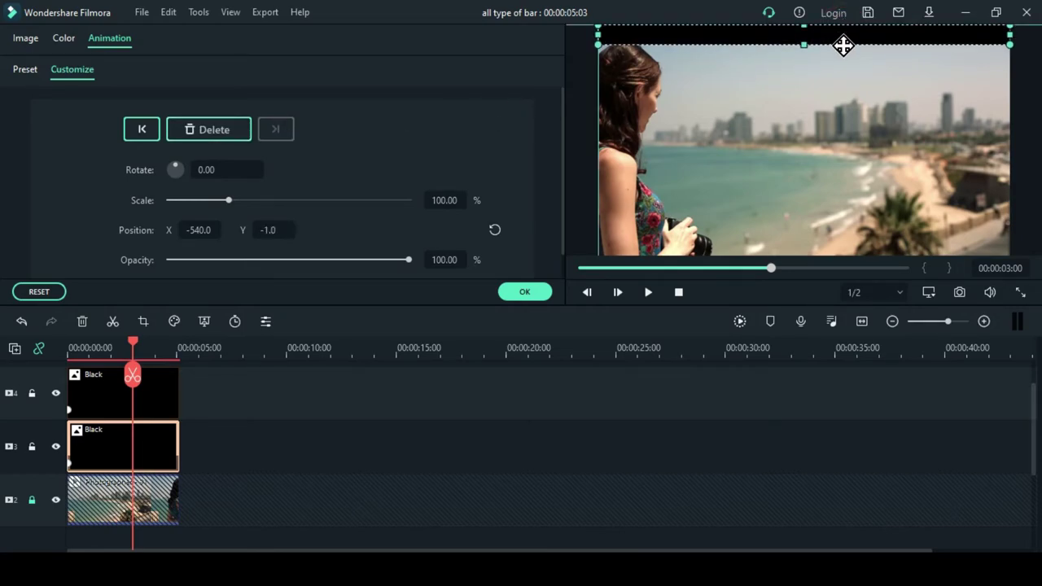
left_click(1009, 101)
left_click(922, 34)
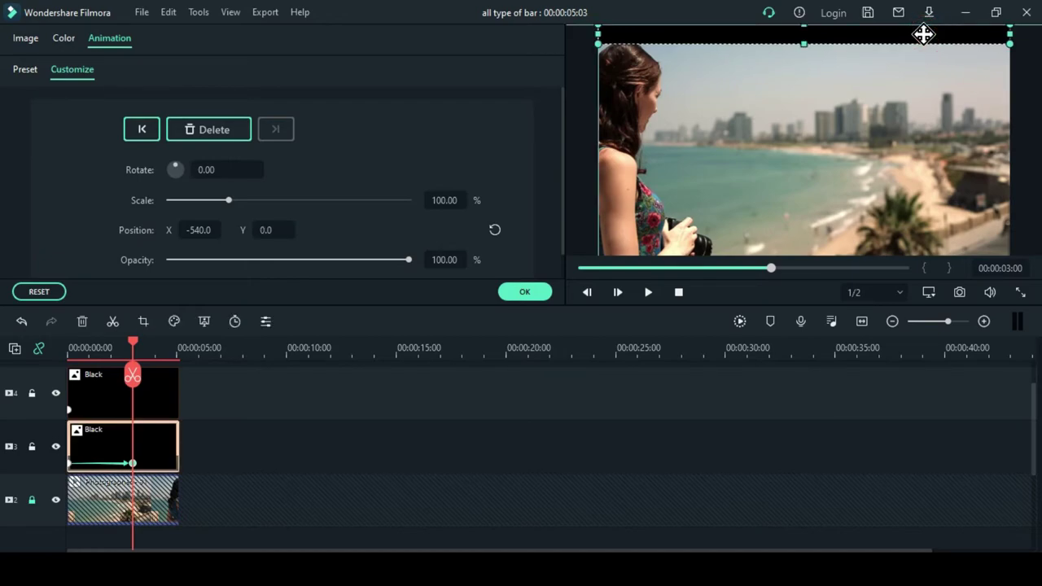
left_click(1031, 79)
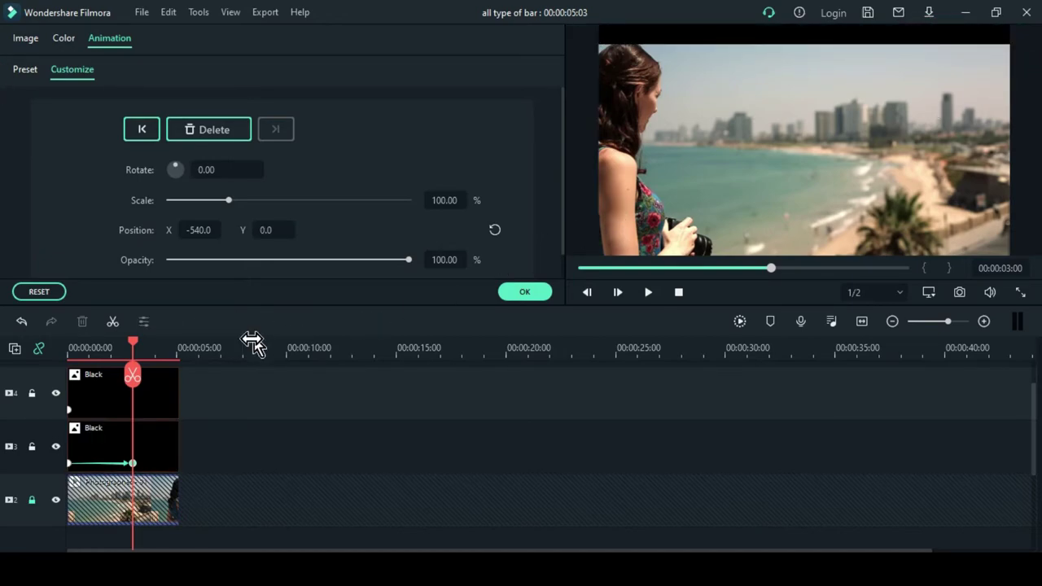
At 00:00:03:00, keyframe track 4's bar moved up inside the frame's lower edge at X -540, Y -1
left_click(162, 456)
left_click(163, 407)
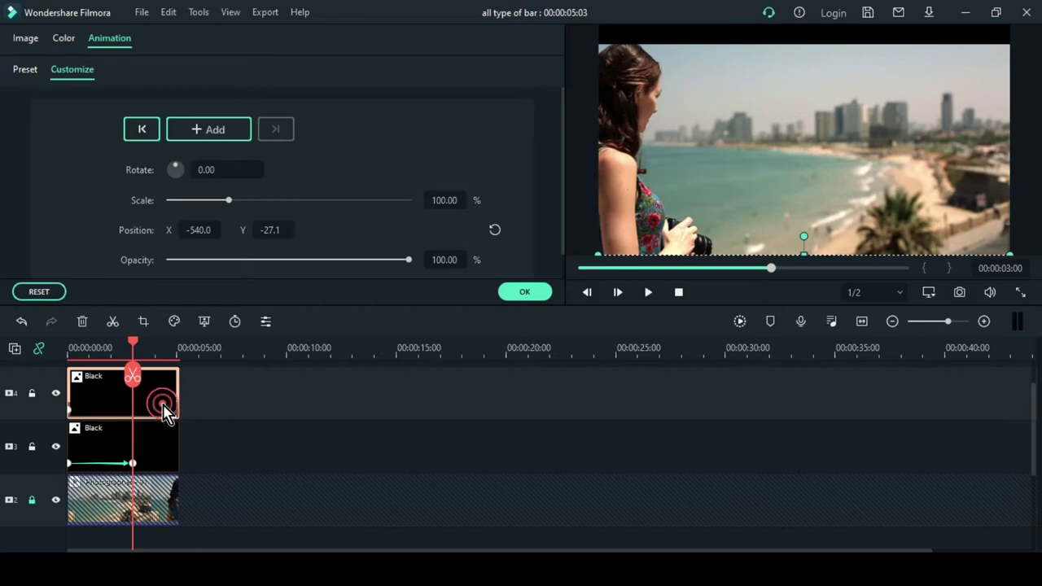
left_click_drag(867, 254, 867, 230)
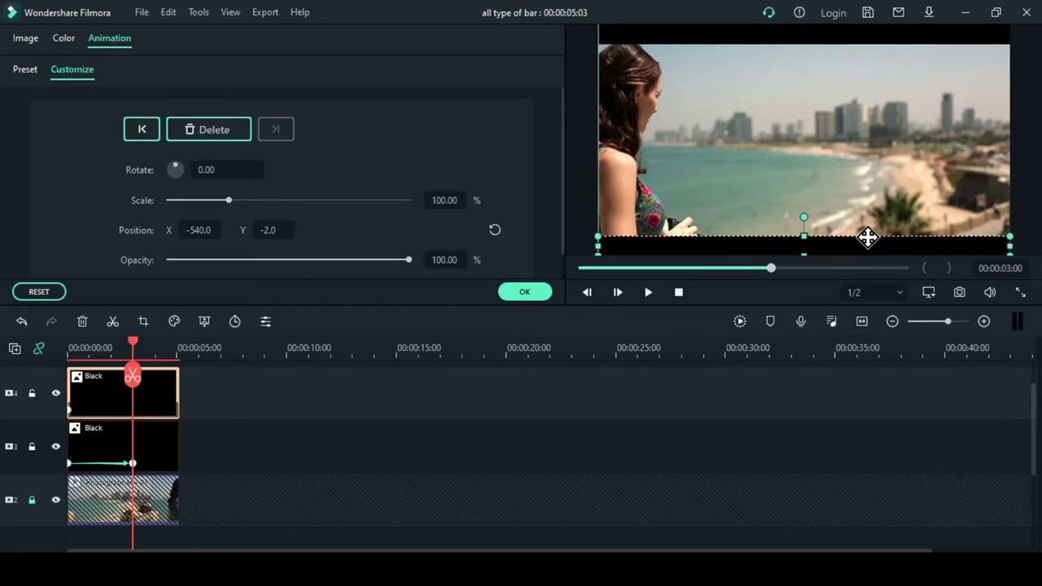
left_click(1027, 193)
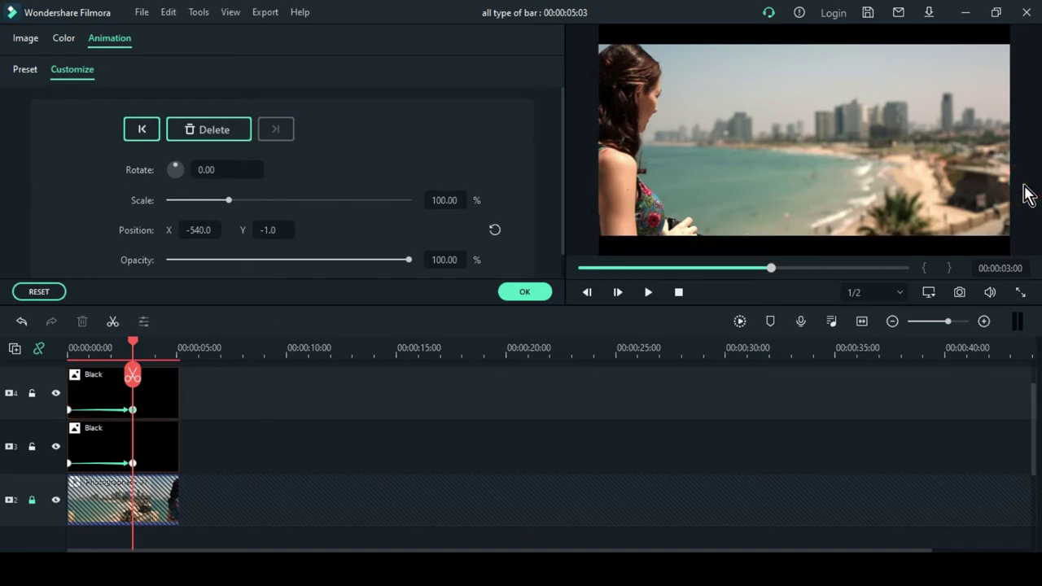
Play back the closing bars from the start and close the animation settings
left_click_drag(133, 356, 68, 355)
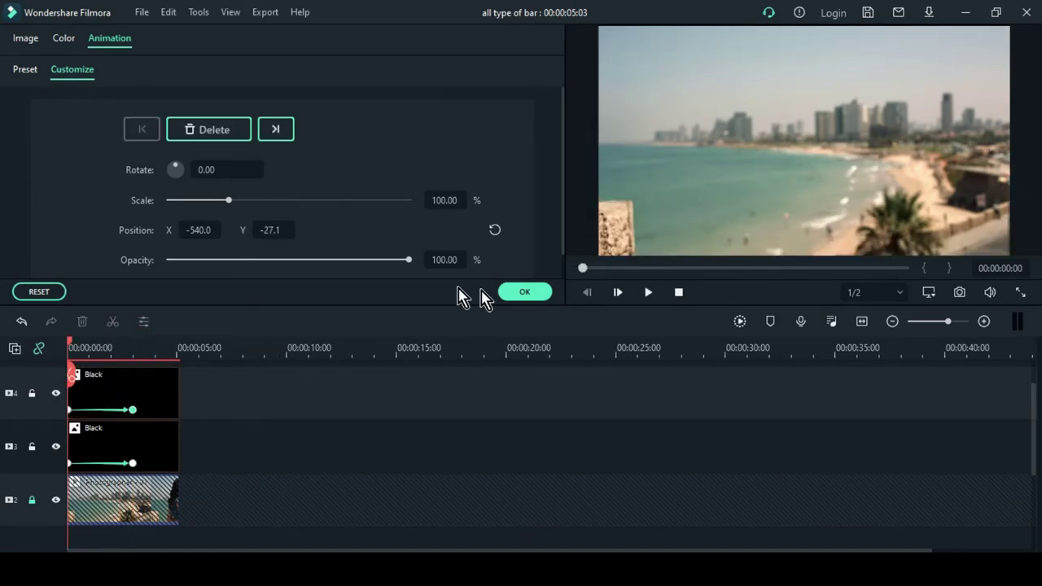
left_click(648, 293)
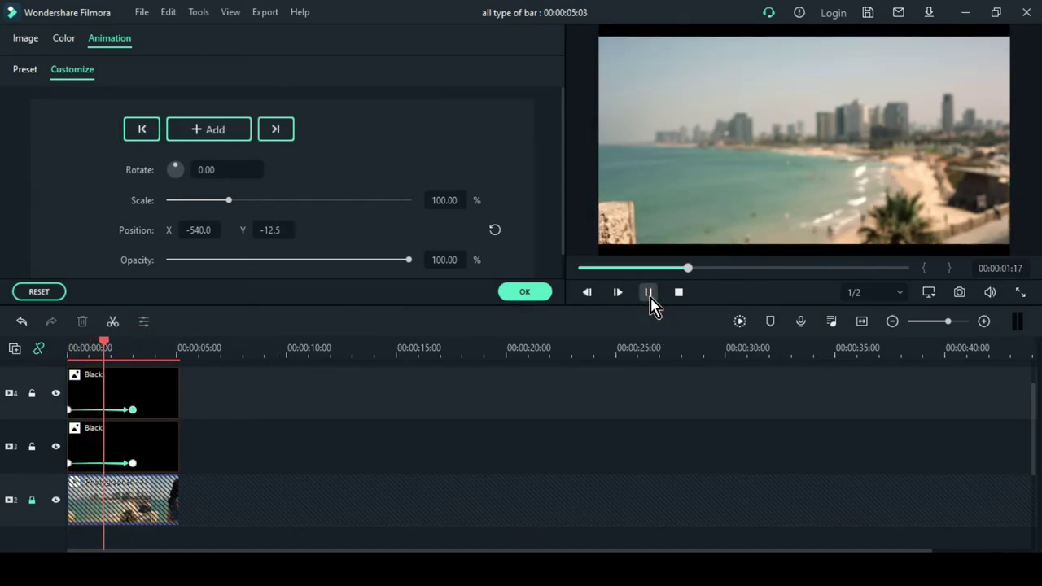
left_click(648, 293)
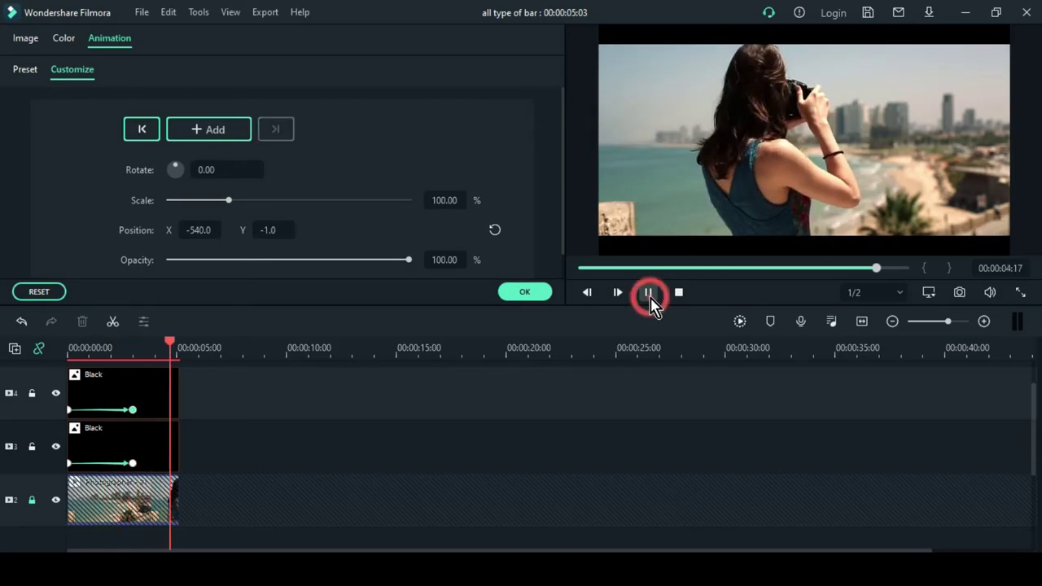
left_click(528, 293)
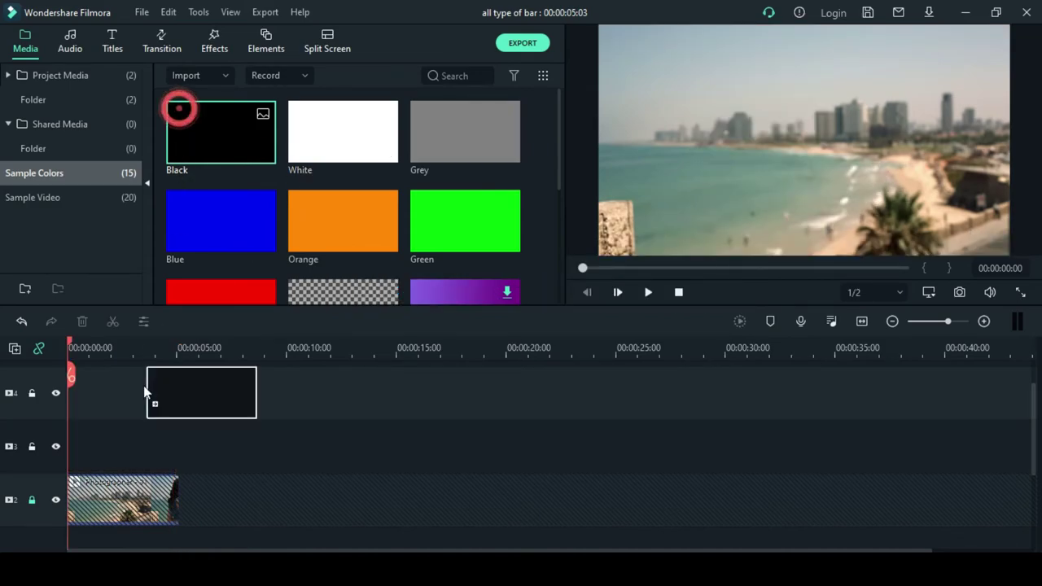
Replace the two keyframed Black clips with a fresh Black sample at the start of track 3 and check its image settings
left_click_drag(147, 392, 72, 449)
double_click(90, 446)
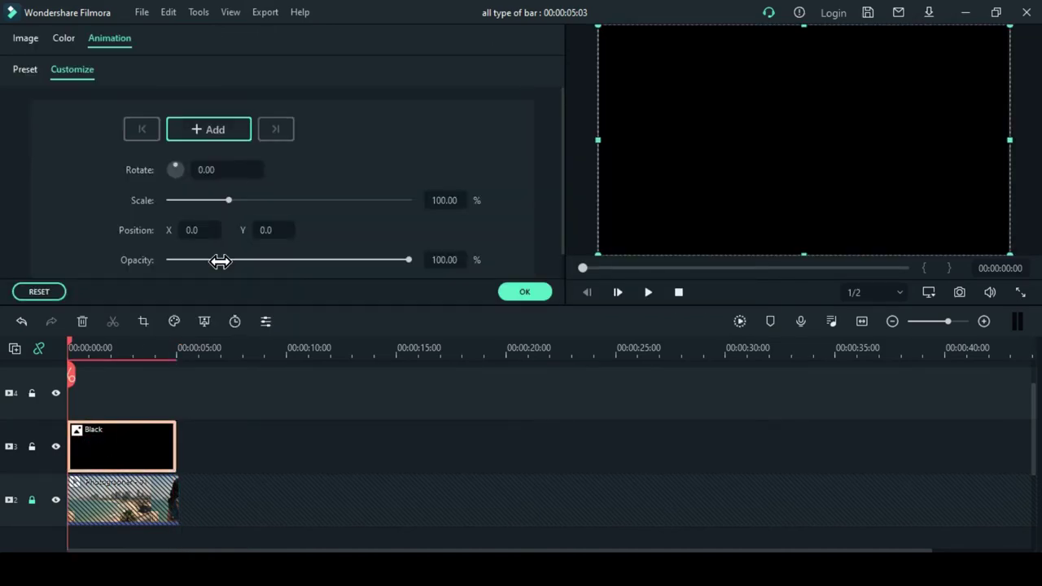
left_click(29, 38)
left_click(533, 291)
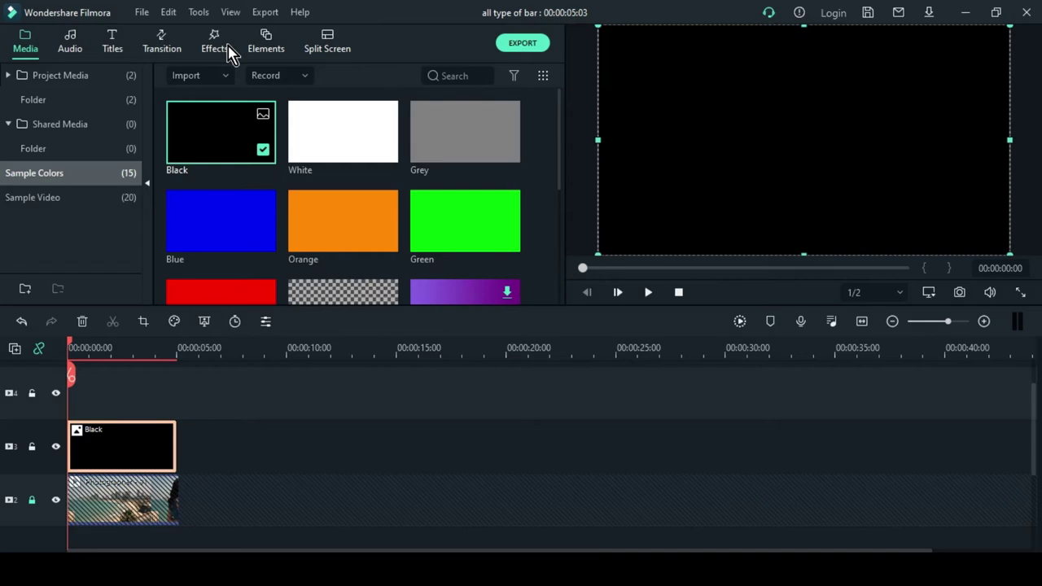
Unlock track 2 and arrange the Black clip at its start, directly followed by the Photographer clip
left_click(55, 500)
left_click(234, 487)
left_click_drag(132, 444, 137, 485)
left_click_drag(228, 492, 214, 494)
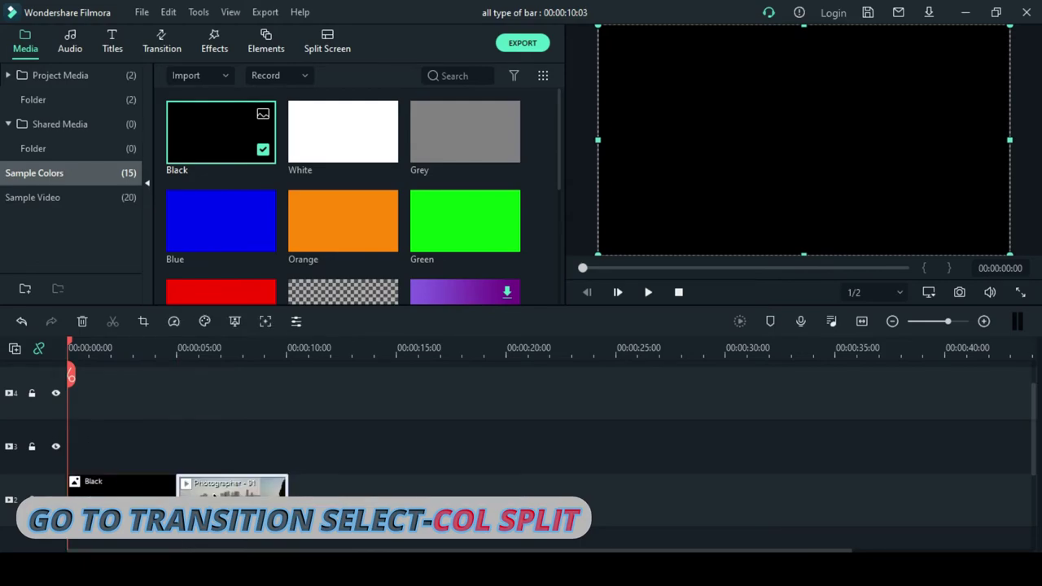
Preview the Col Split transition and search the transitions for "spl"
left_click(215, 50)
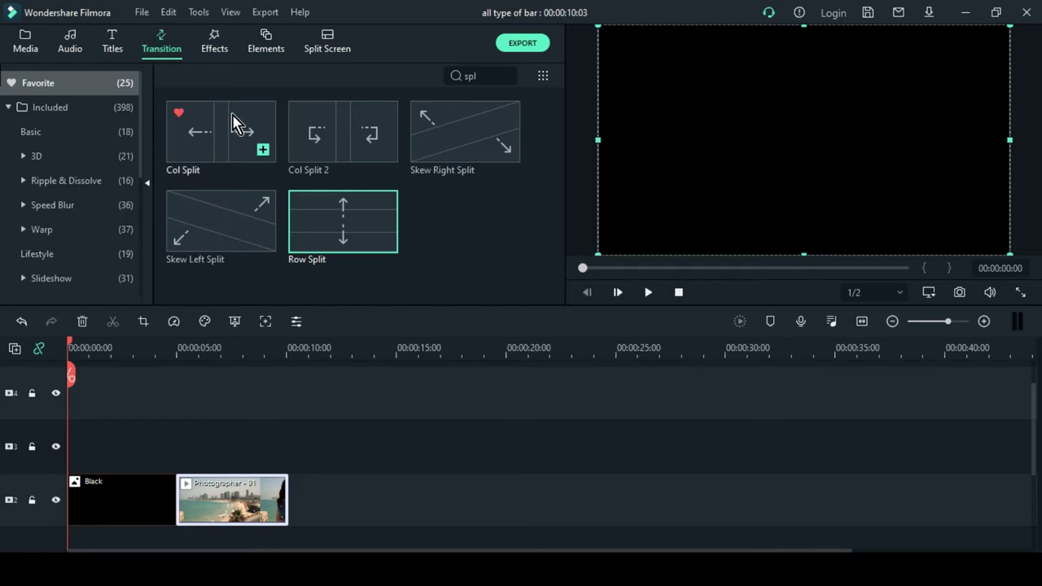
left_click(233, 119)
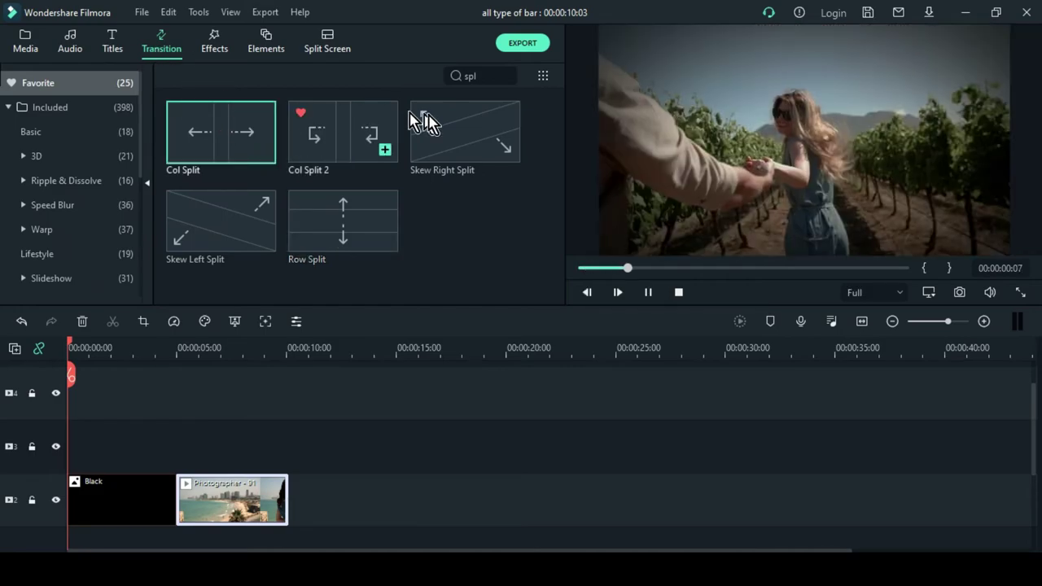
left_click(507, 75)
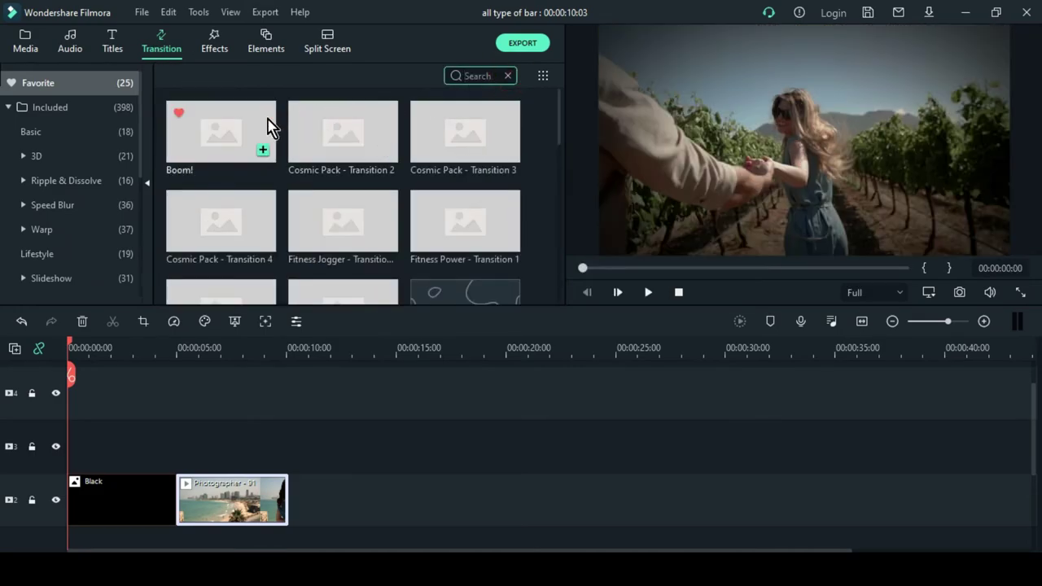
left_click(467, 74)
type("spl")
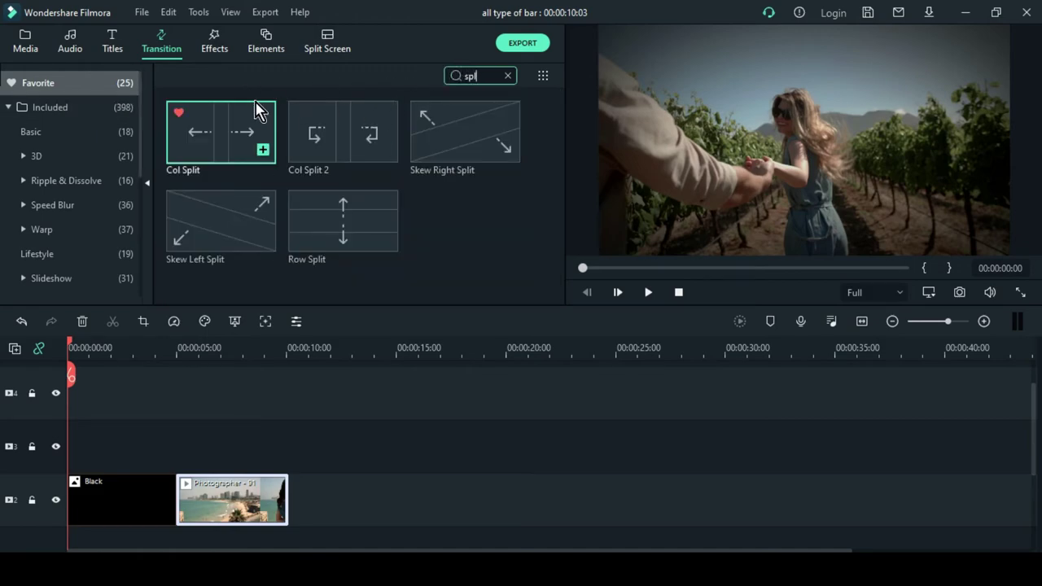
Place a Col Split transition between the Black and Photographer clips, extend its duration, and play the result
left_click_drag(242, 130, 154, 488)
left_click(153, 496)
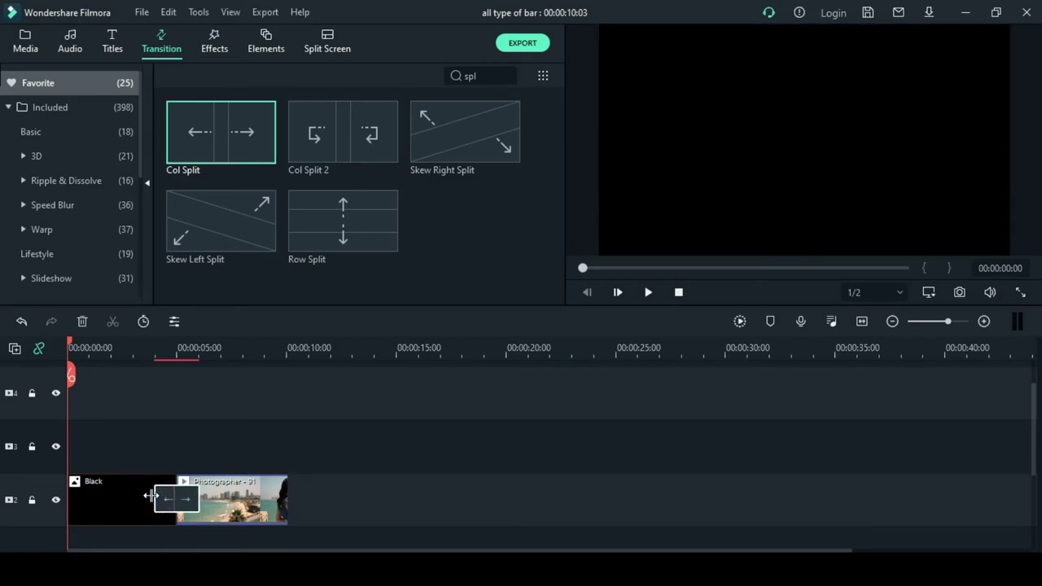
left_click_drag(142, 494, 136, 493)
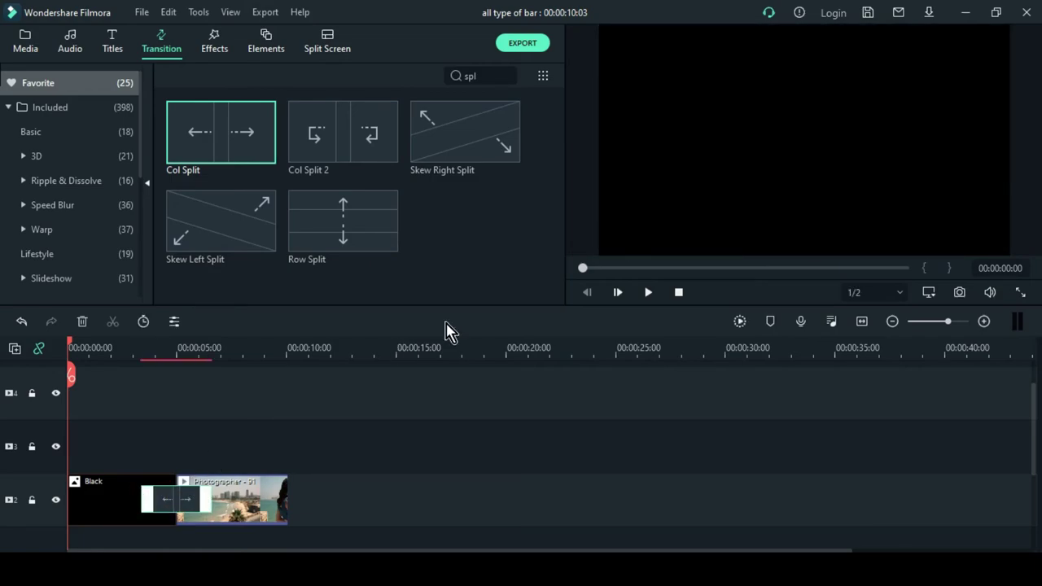
left_click(648, 294)
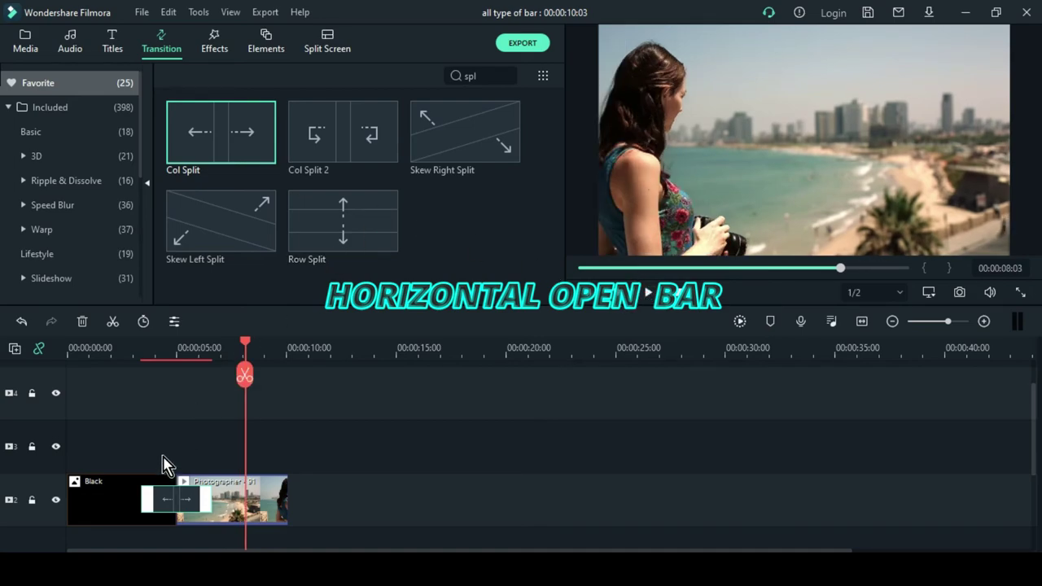
Replace the Col Split transition between the two clips with Row Split and play it from the start
key("Delete")
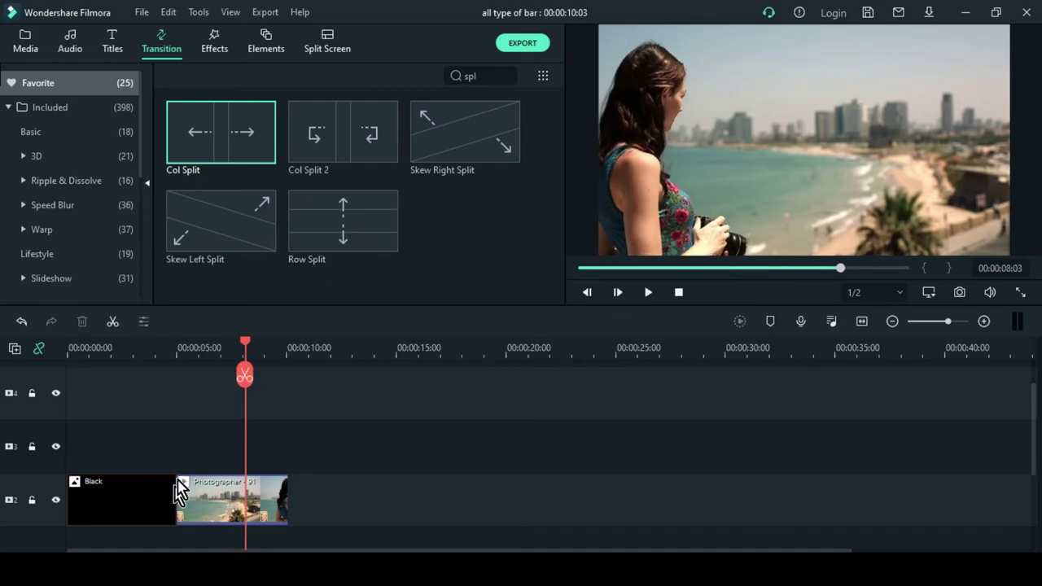
left_click_drag(248, 354, 11, 396)
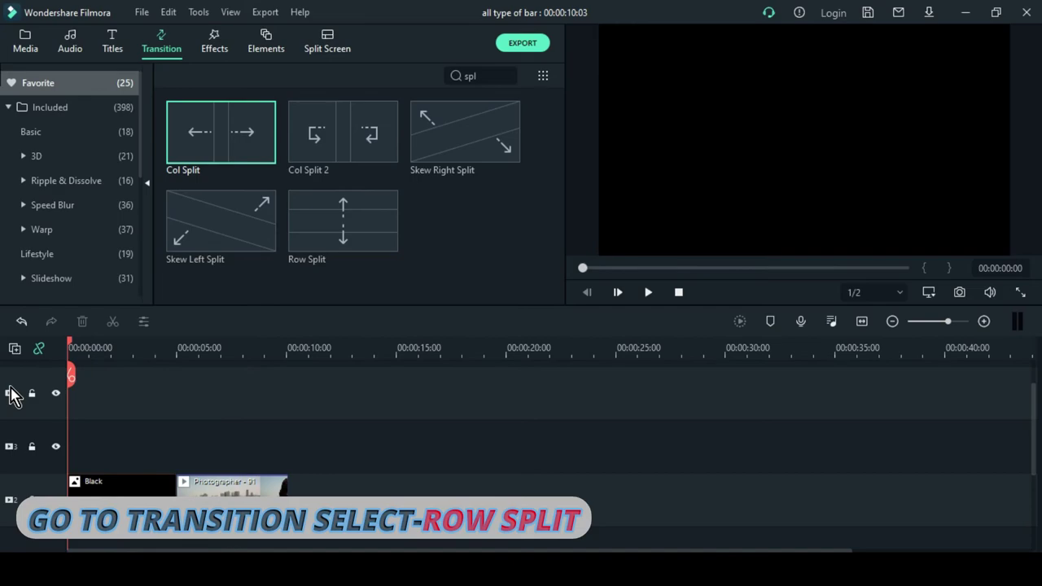
left_click(316, 244)
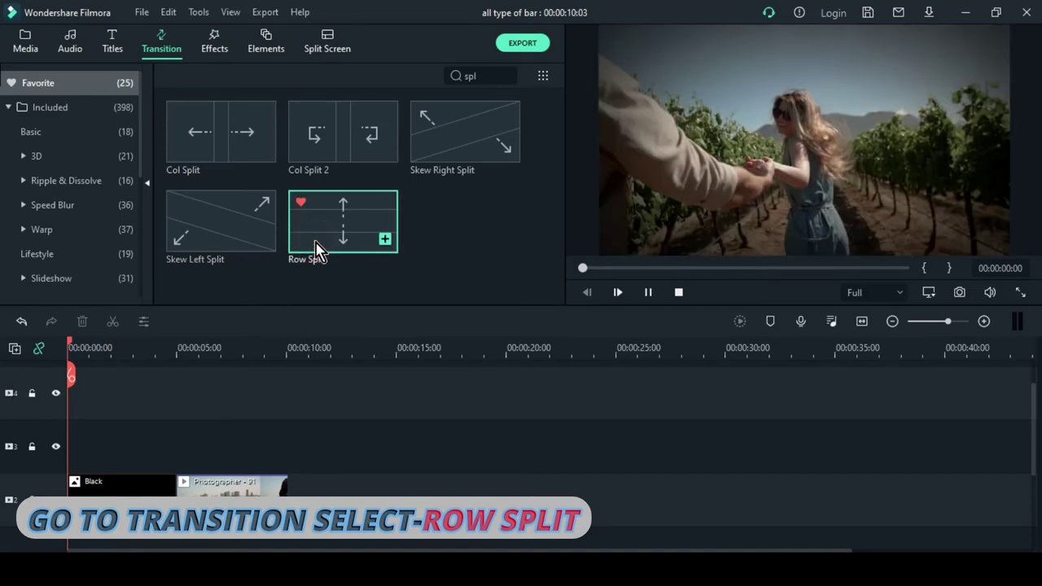
left_click_drag(324, 240, 177, 482)
left_click(649, 293)
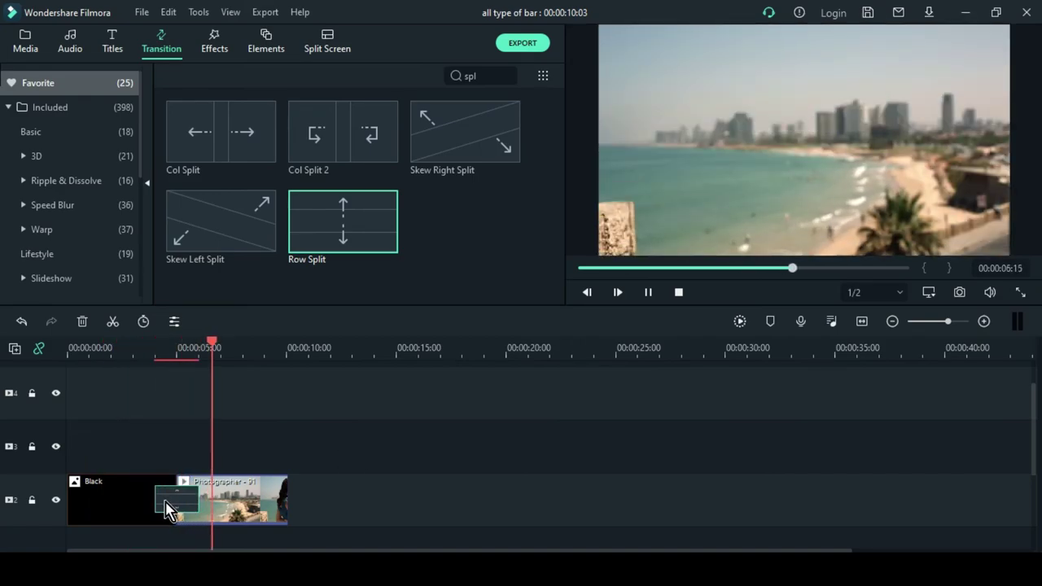
Extend the Row Split transition's duration and replay the section where it opens onto the Photographer clip
left_click_drag(157, 497, 145, 497)
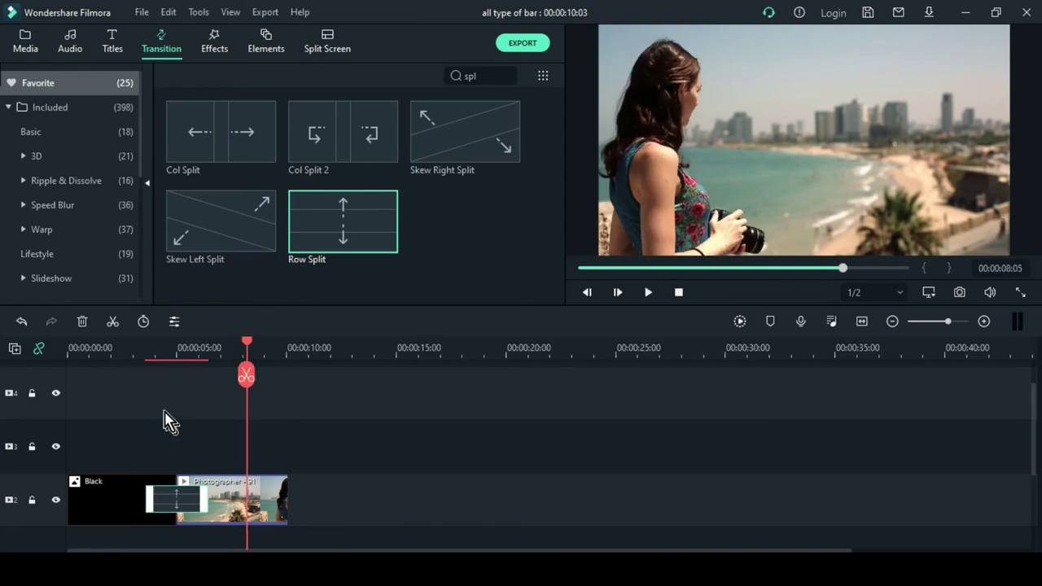
left_click(143, 350)
left_click(648, 292)
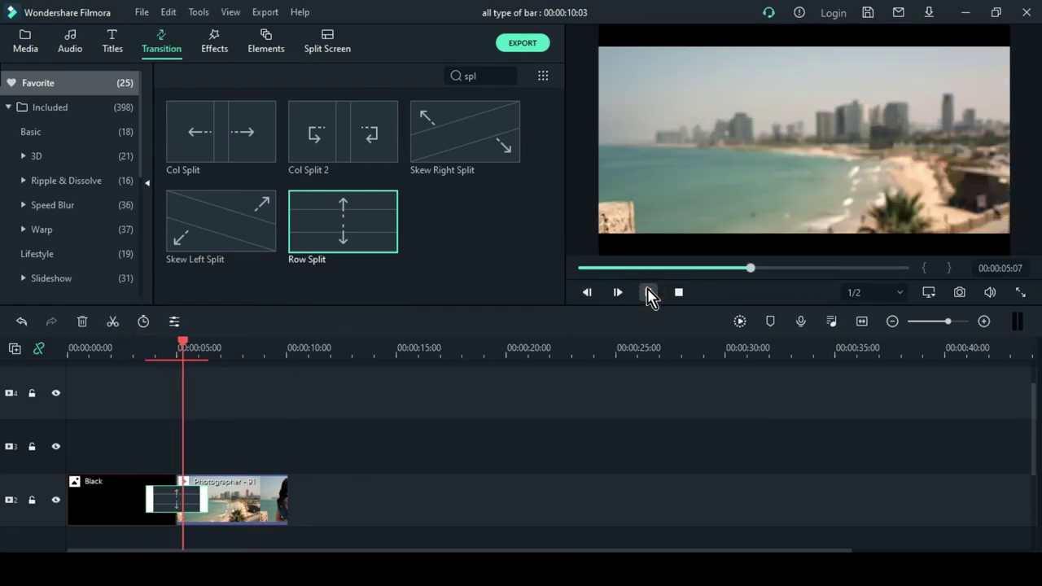
left_click(648, 293)
left_click(252, 502)
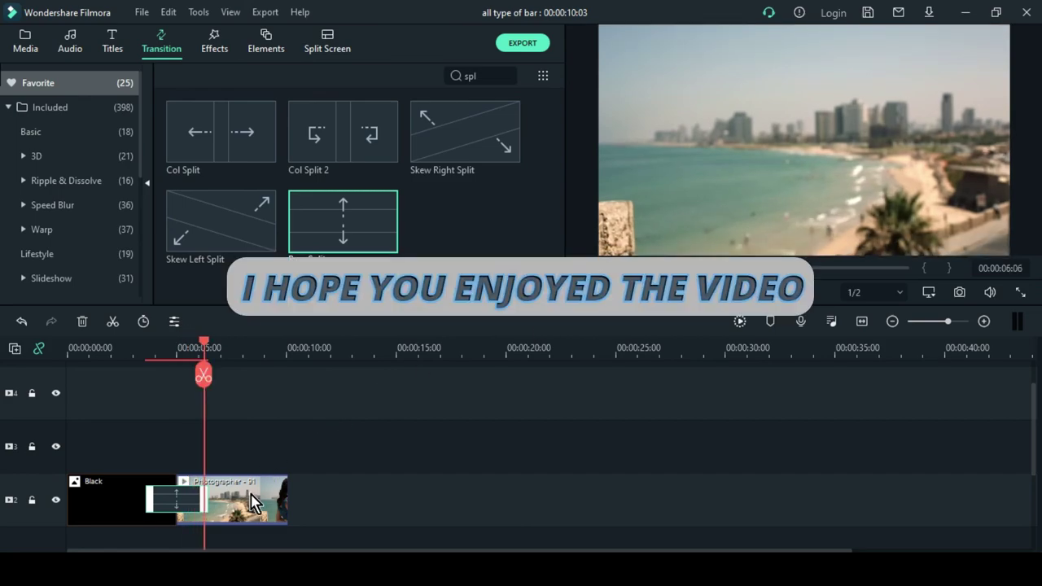